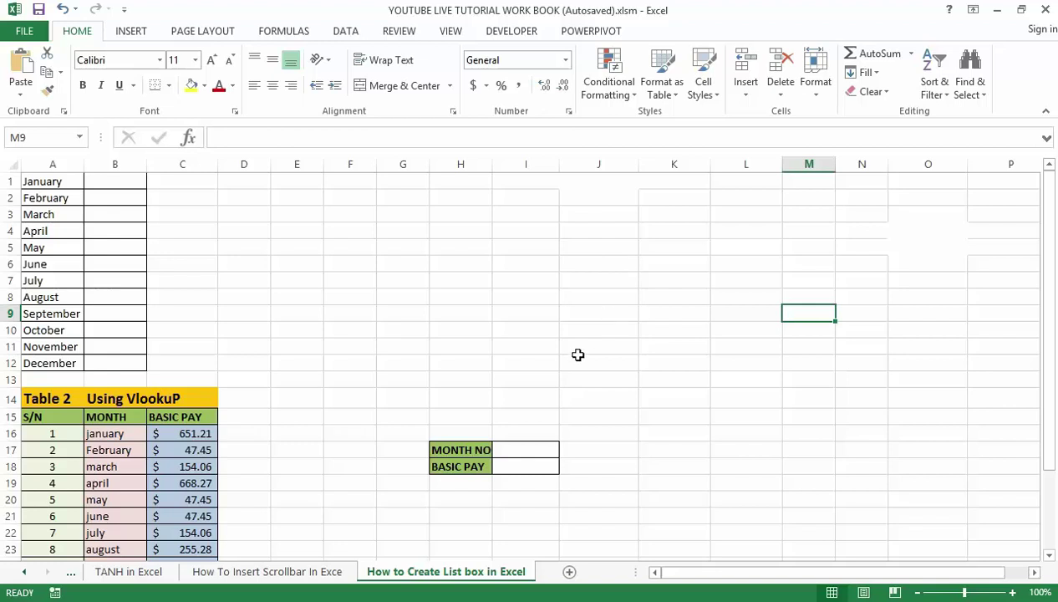
# View the scrollbar worksheet and return to the list box worksheet
pyautogui.click(249, 577)
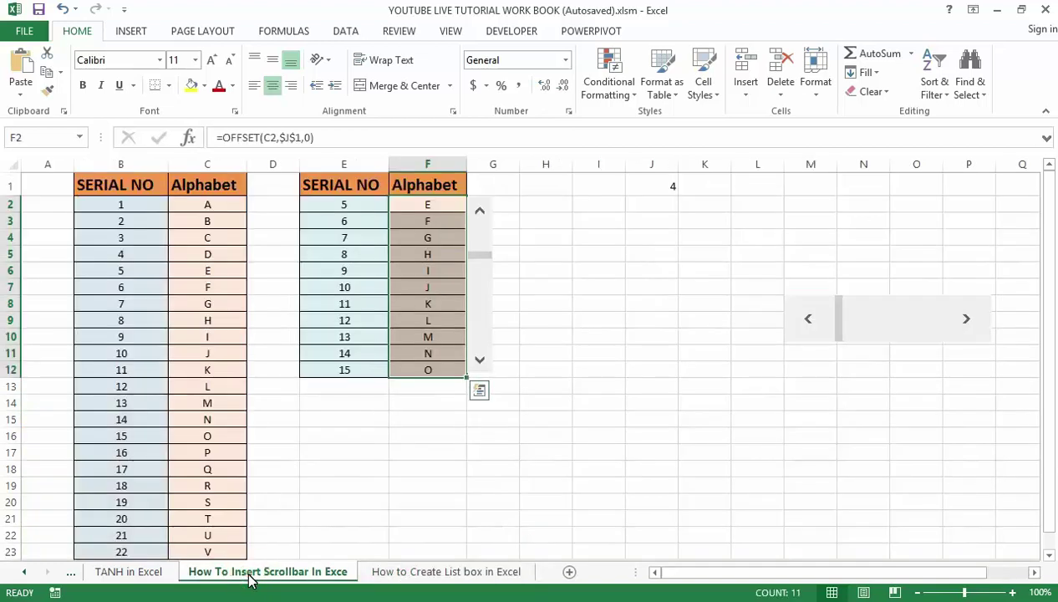
pyautogui.click(414, 572)
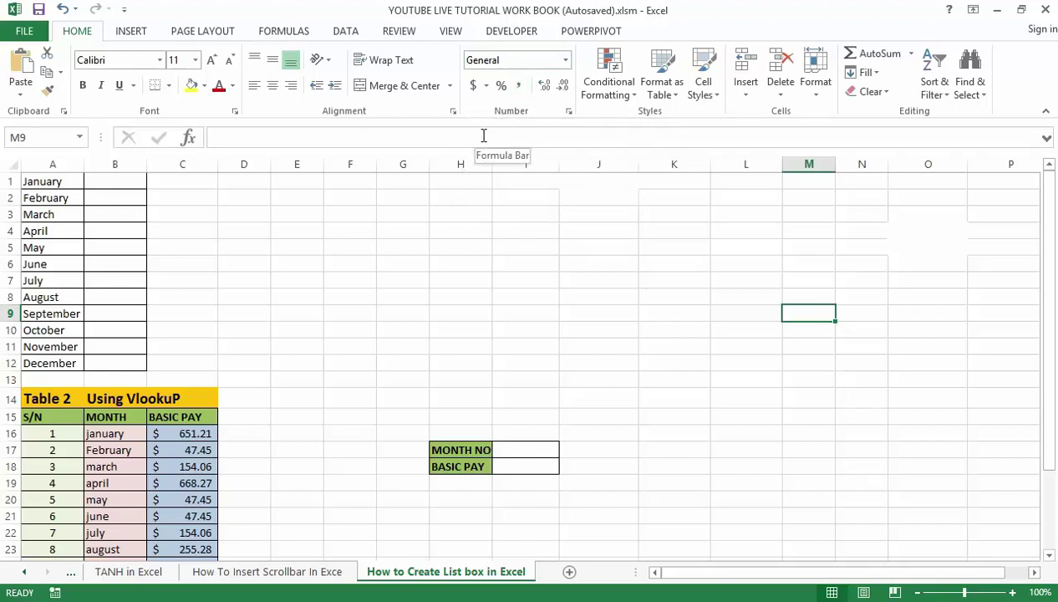
# Check in the ribbon customization options that the Developer tab is enabled, and accept the options
pyautogui.click(28, 32)
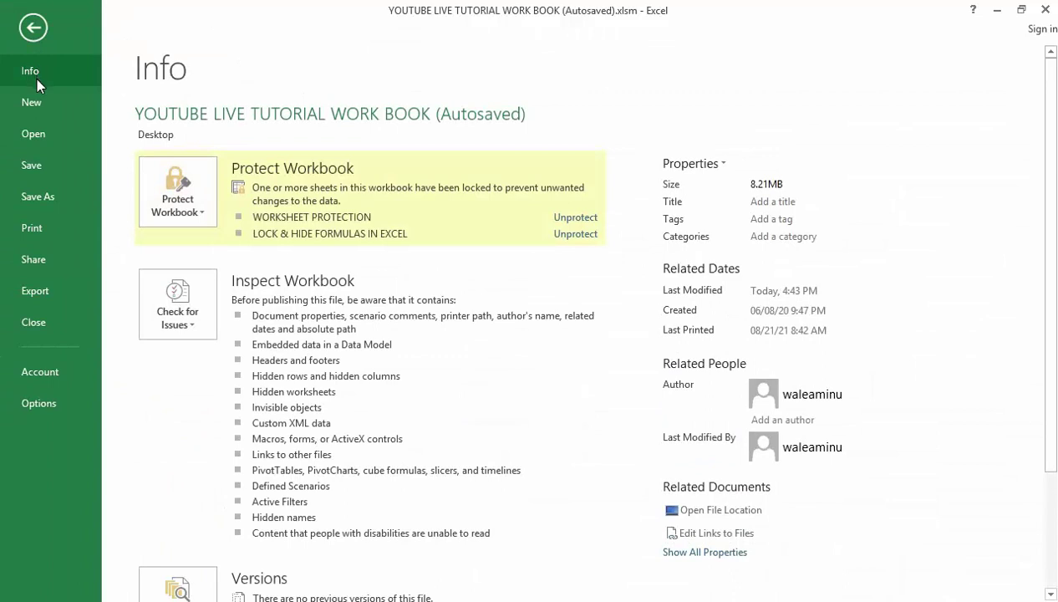
pyautogui.click(41, 404)
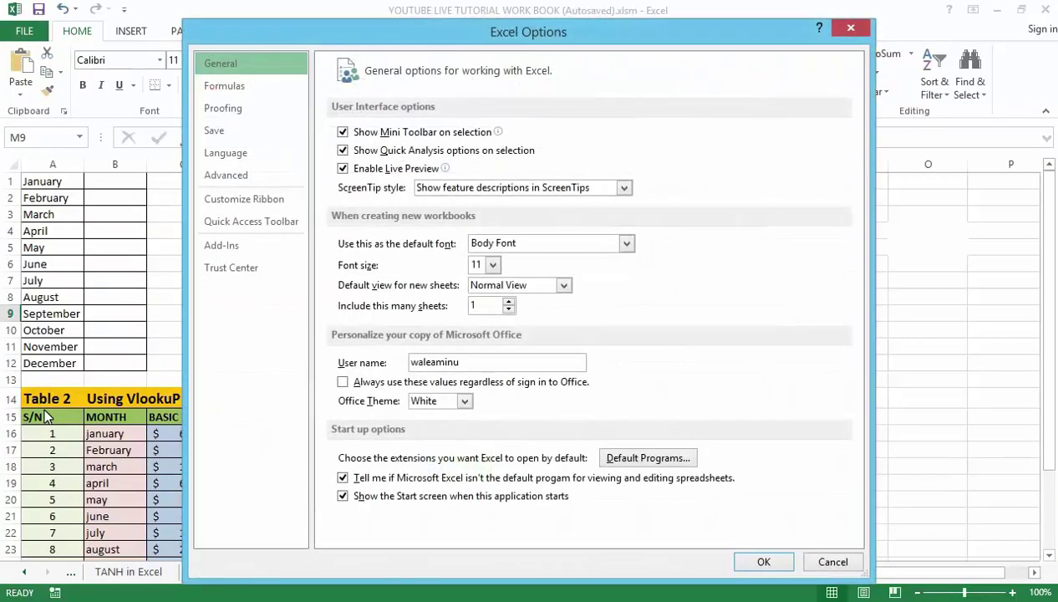
pyautogui.click(243, 206)
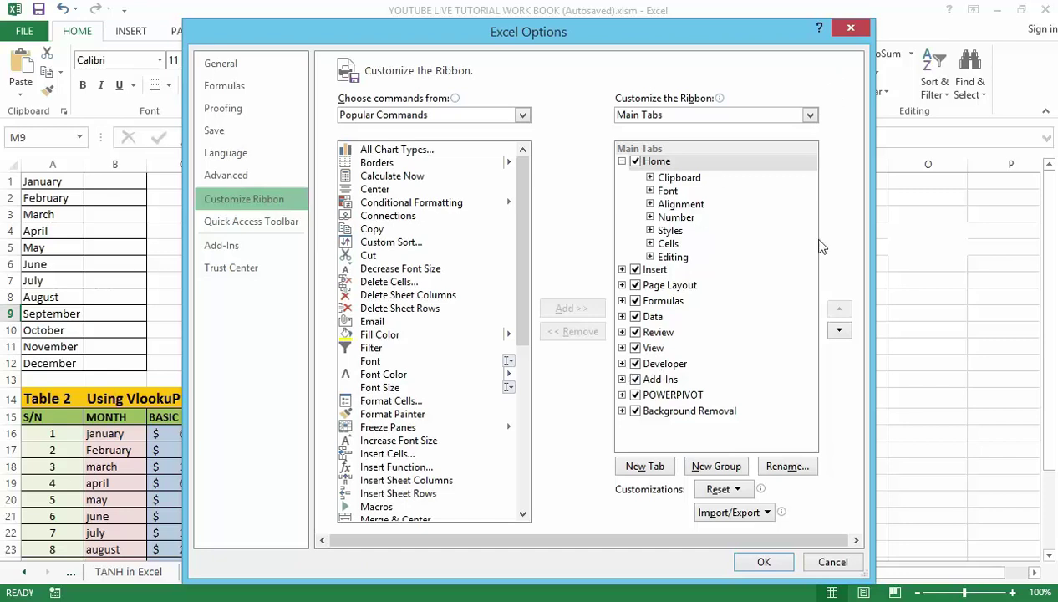
pyautogui.moveTo(748, 47); pyautogui.dragTo(736, 74)
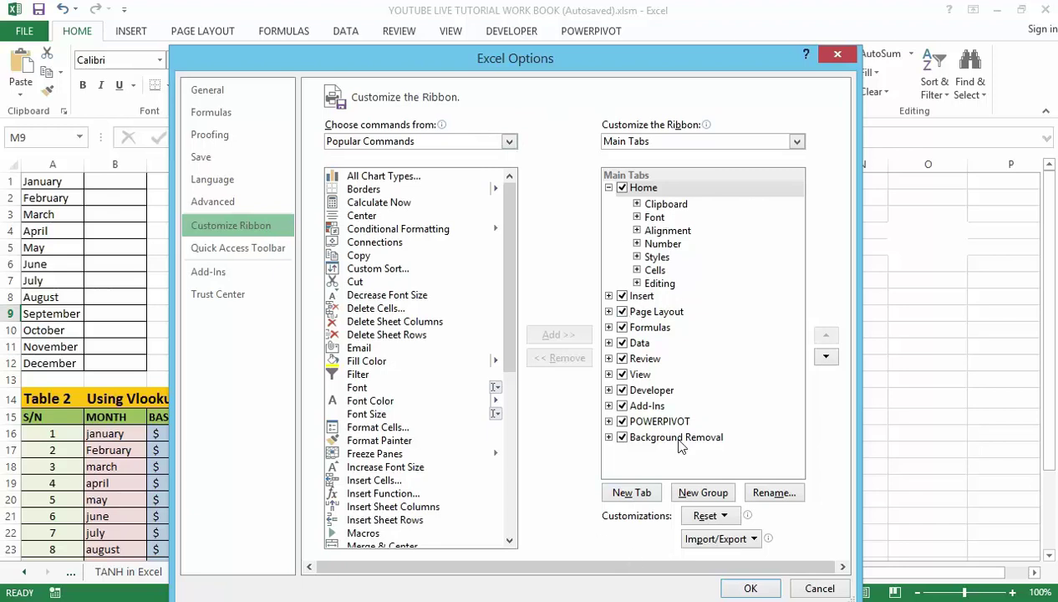
pyautogui.click(750, 588)
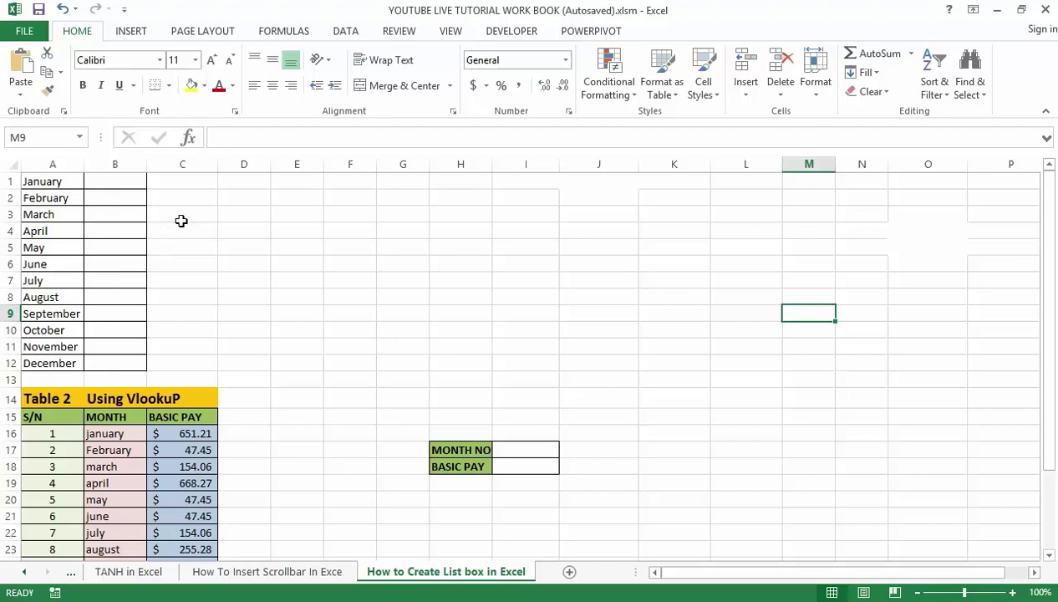
# Insert a form-control list box in column D alongside rows 1 to 12 and widen it to fill the column
pyautogui.click(513, 33)
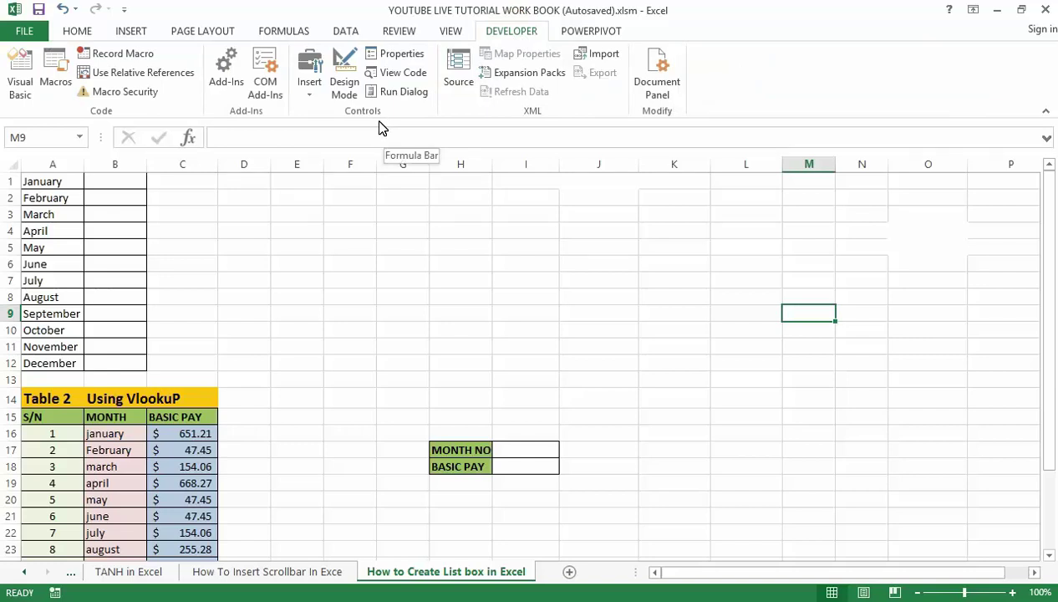
pyautogui.click(309, 73)
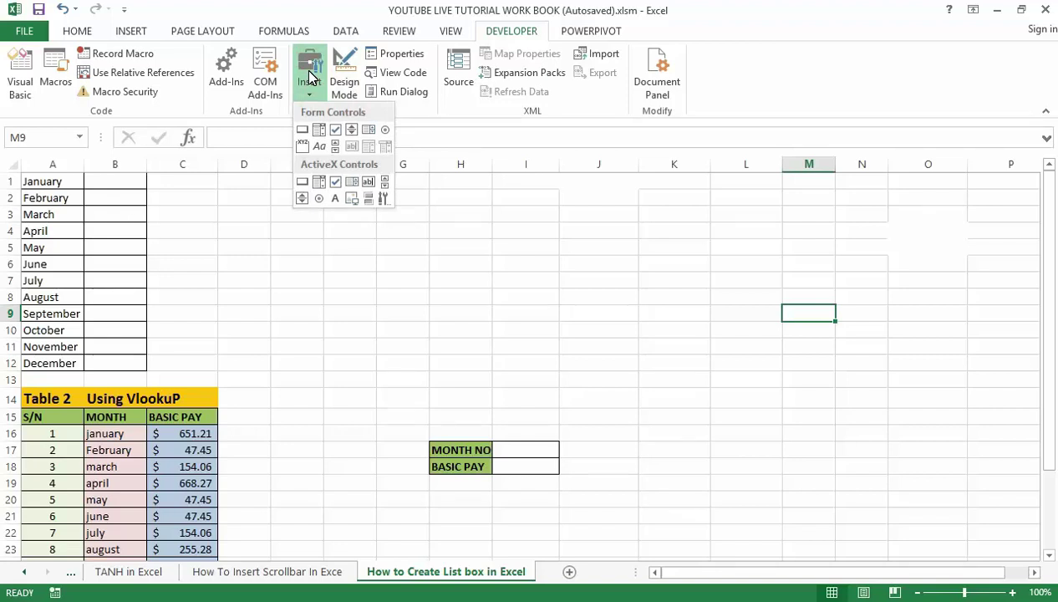
pyautogui.click(368, 131)
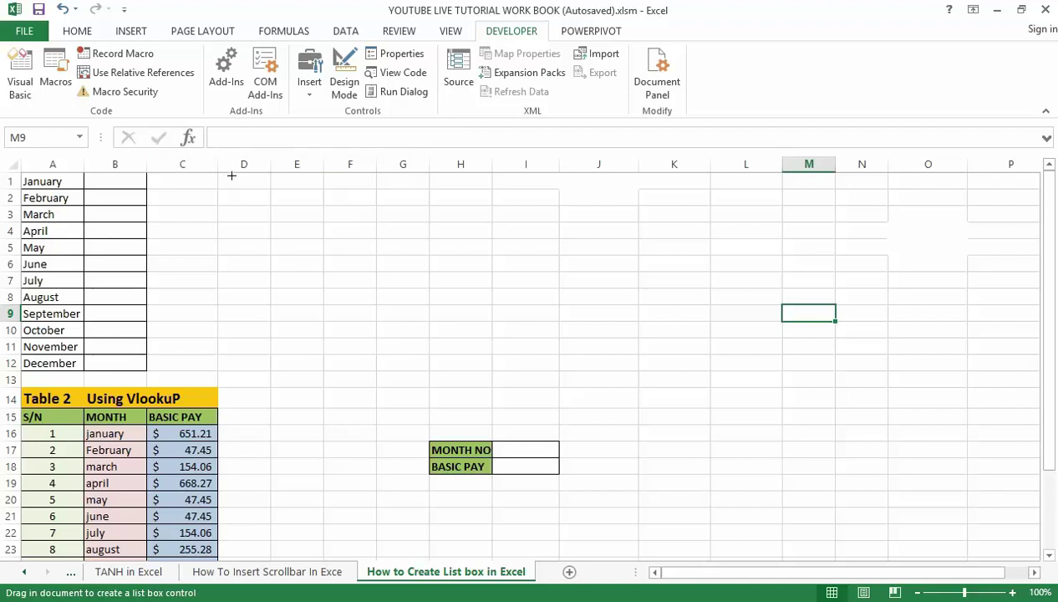
pyautogui.moveTo(232, 175); pyautogui.dragTo(245, 360)
pyautogui.moveTo(244, 364); pyautogui.dragTo(244, 370)
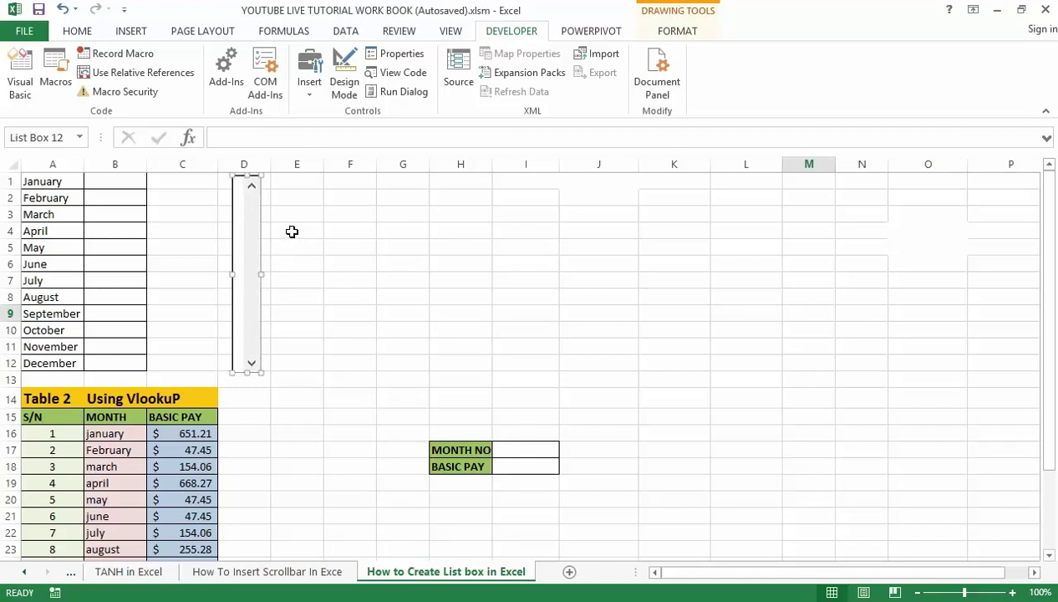
pyautogui.moveTo(237, 281); pyautogui.dragTo(269, 274)
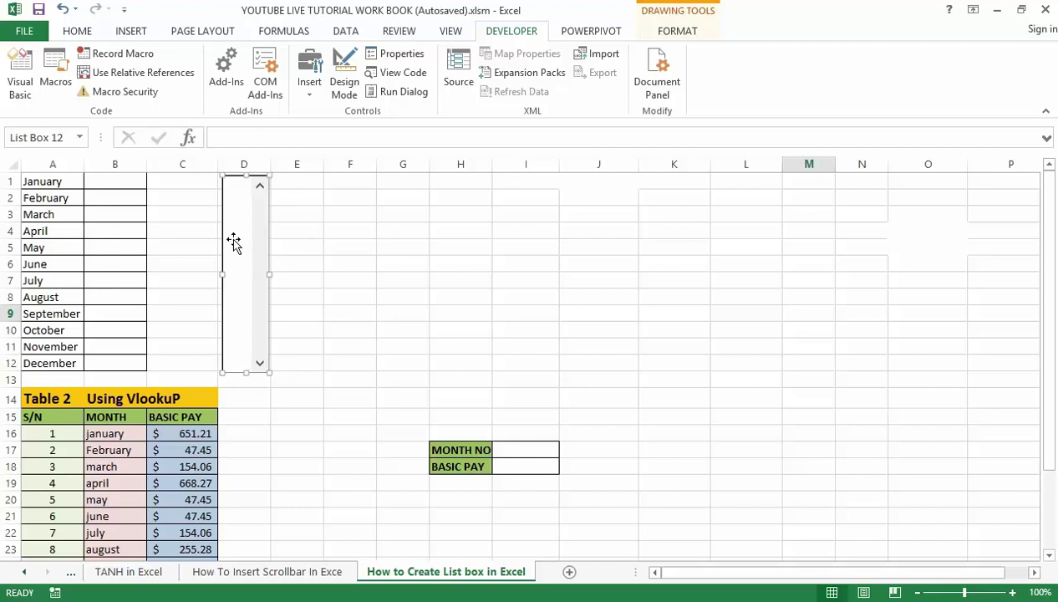
# Set the column D list box's input range to $A$1:$A$12 and its cell link to $B$1
pyautogui.rightClick(237, 243)
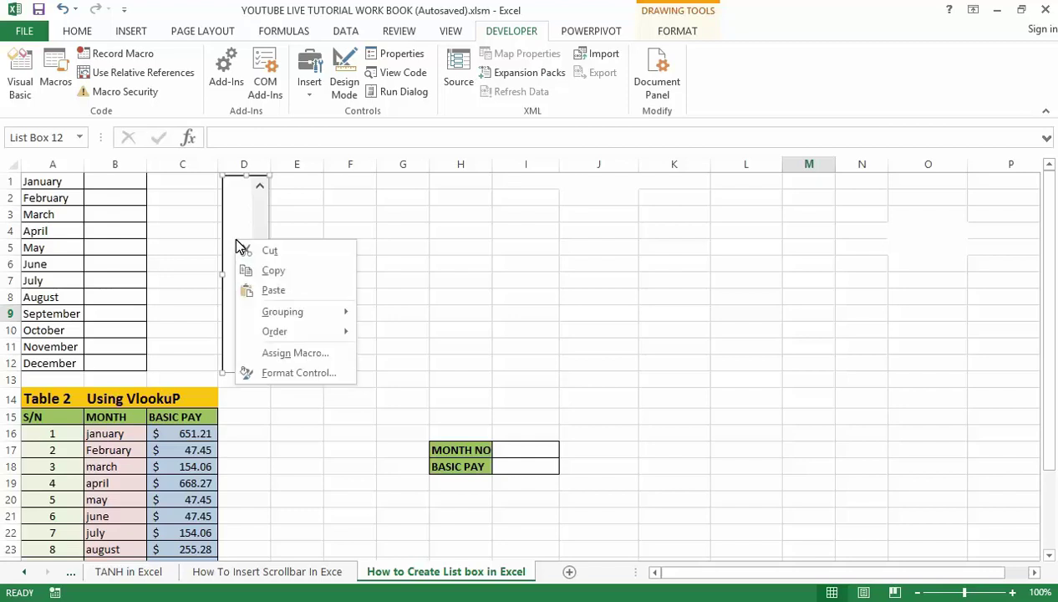
pyautogui.click(284, 374)
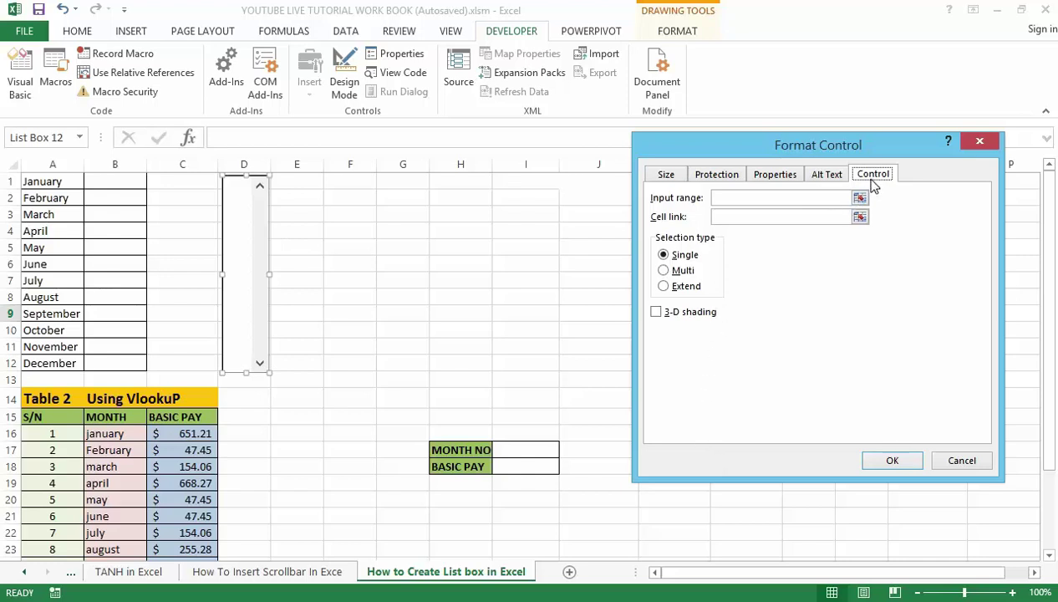
pyautogui.click(731, 197)
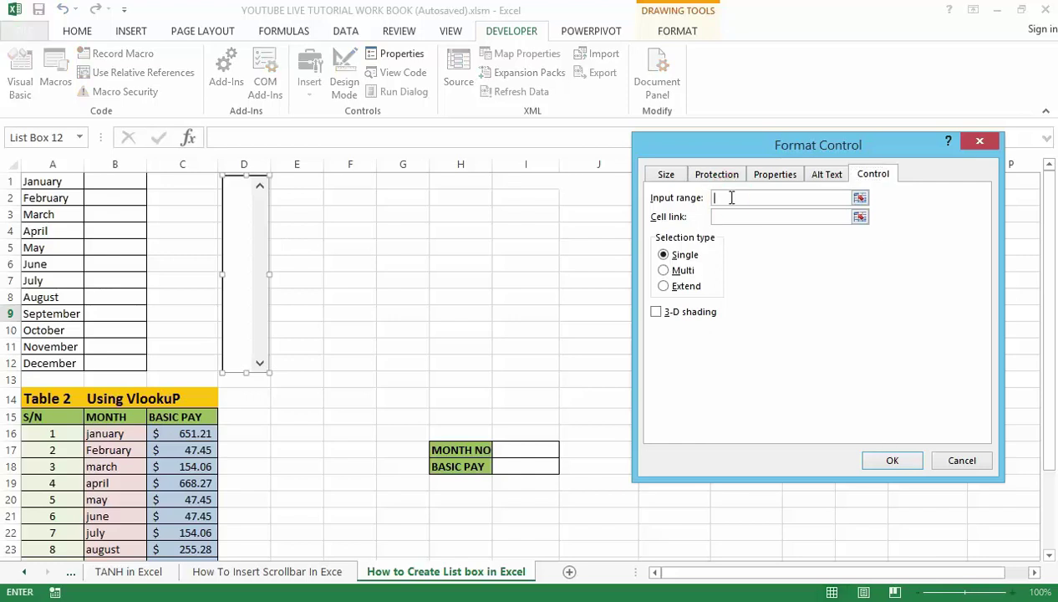
pyautogui.click(50, 178)
pyautogui.moveTo(50, 178); pyautogui.dragTo(42, 361)
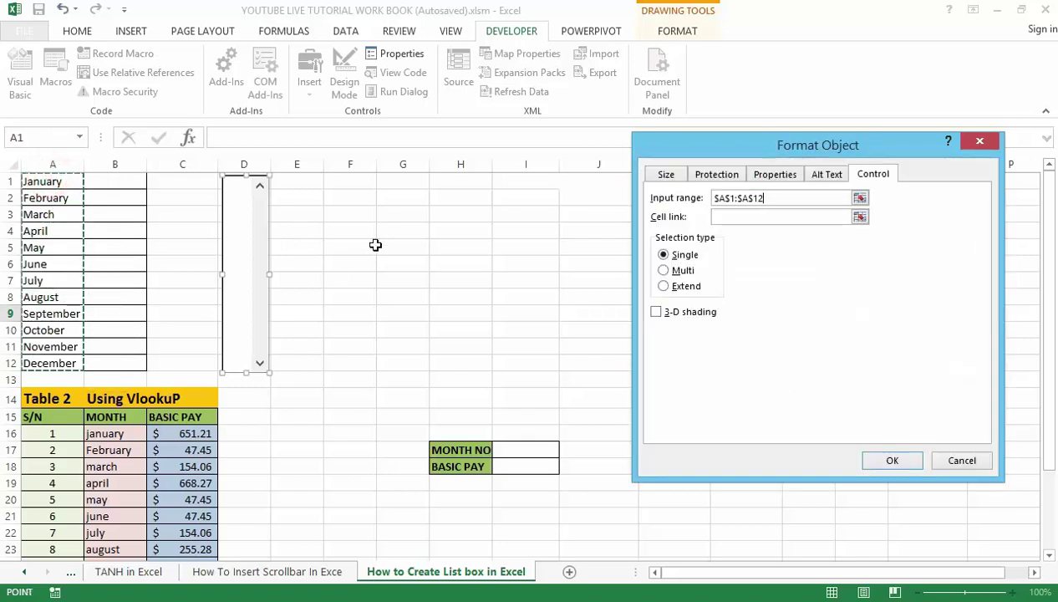
pyautogui.click(721, 217)
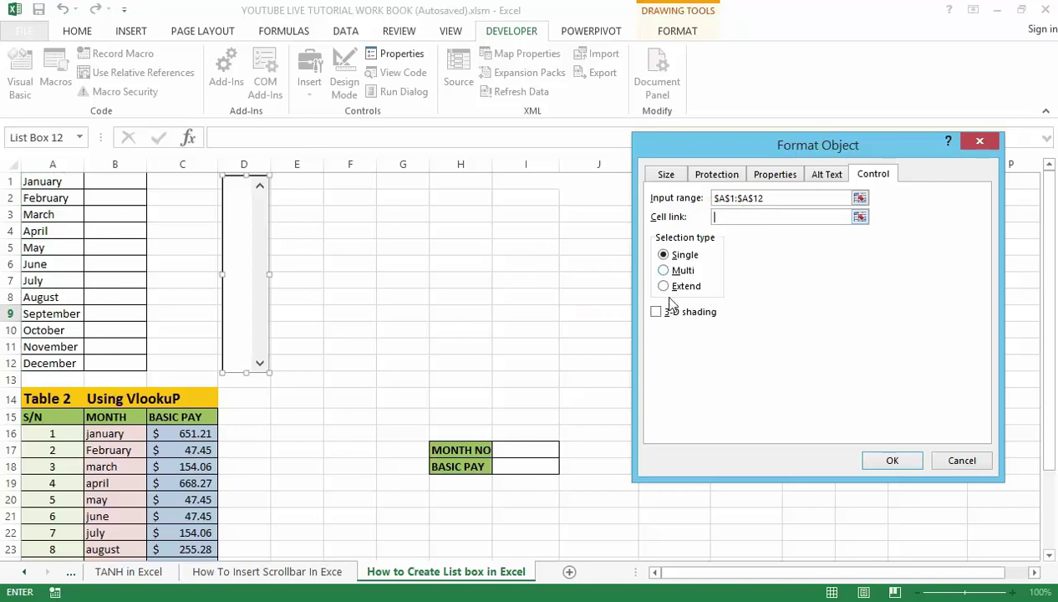
pyautogui.click(121, 177)
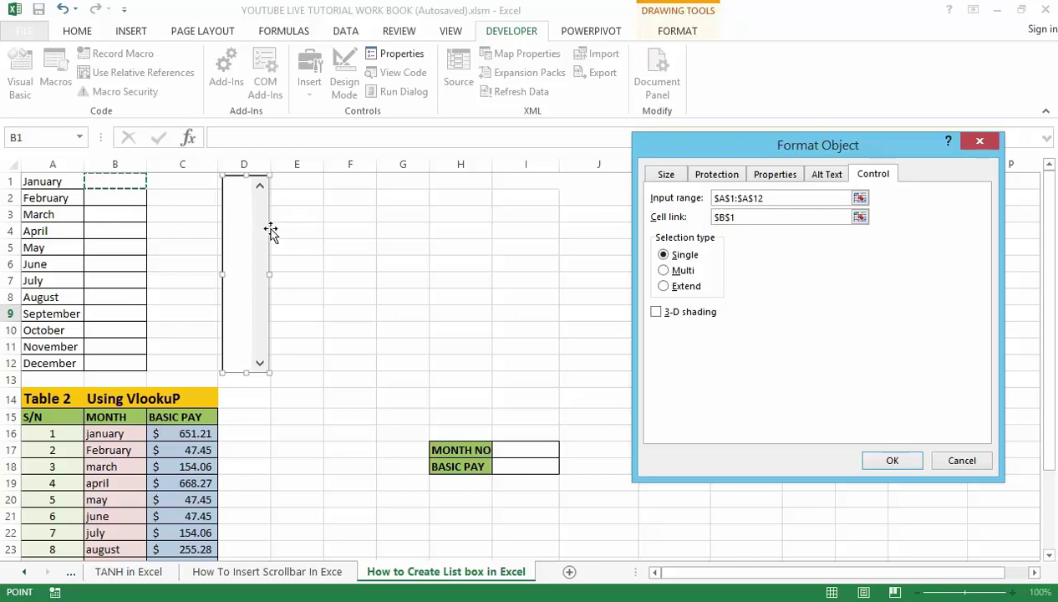
pyautogui.click(888, 460)
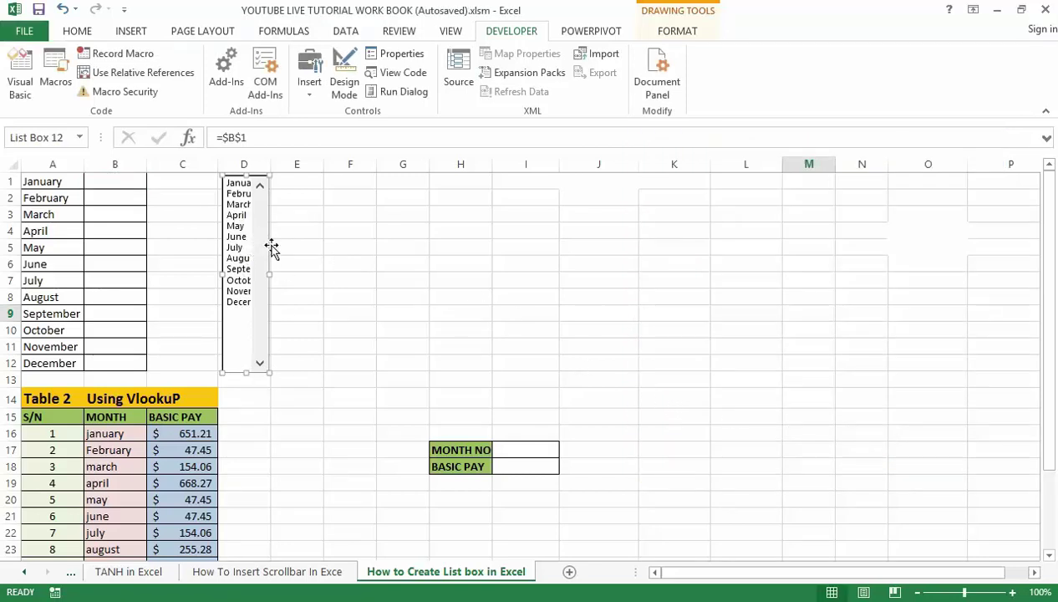
# Widen the months list box slightly past column D and test it by selecting January and March
pyautogui.moveTo(268, 275); pyautogui.dragTo(276, 275)
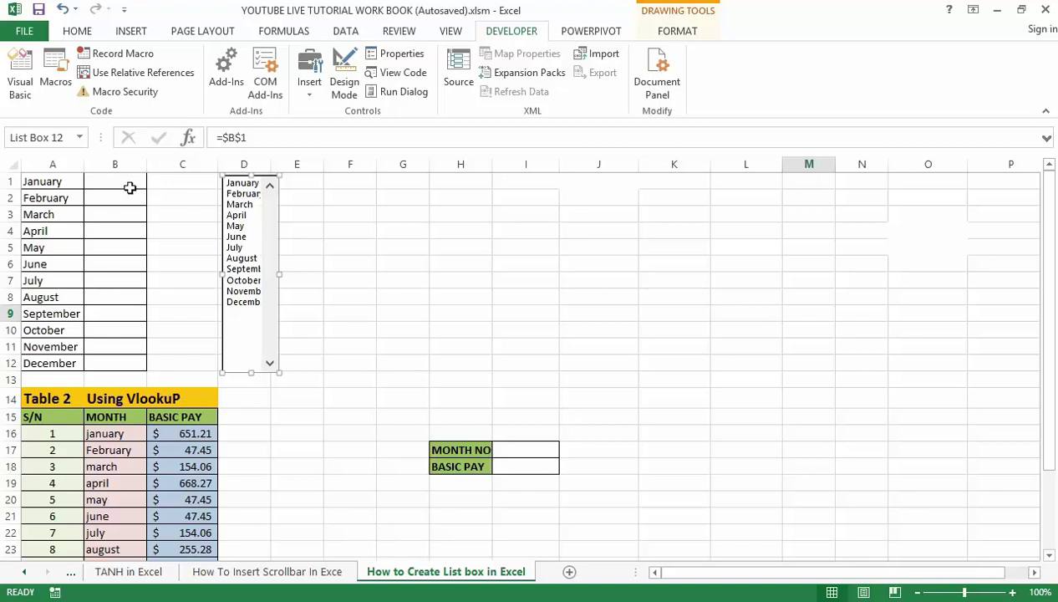
pyautogui.click(310, 219)
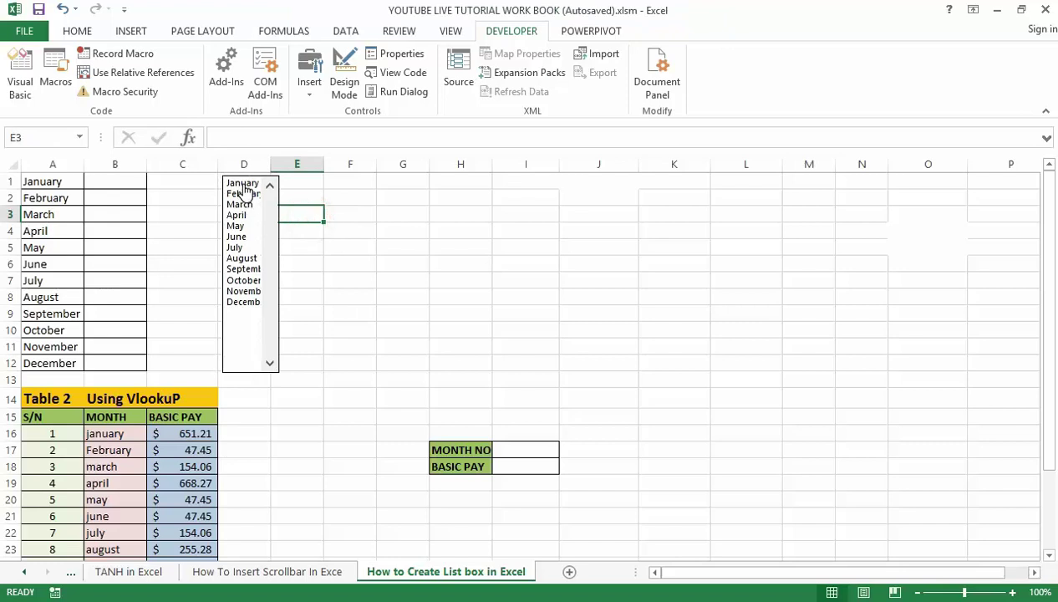
pyautogui.click(242, 184)
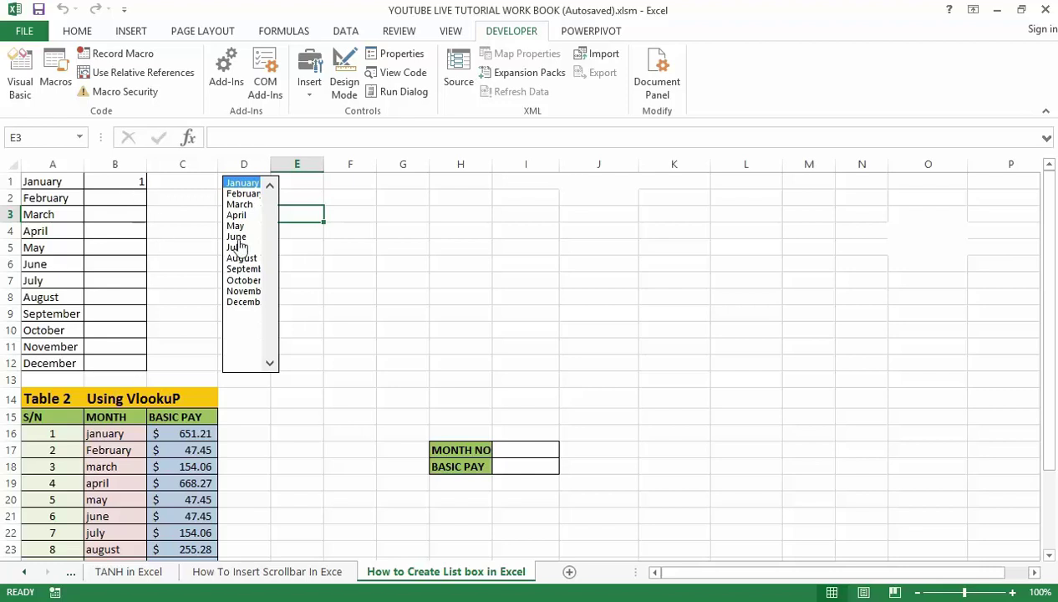
pyautogui.click(240, 206)
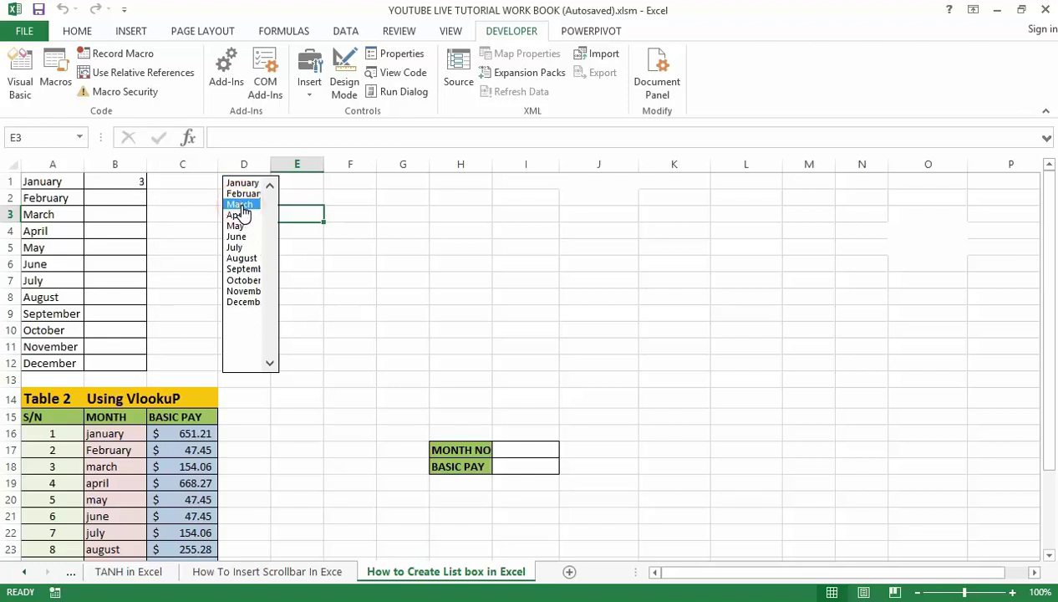
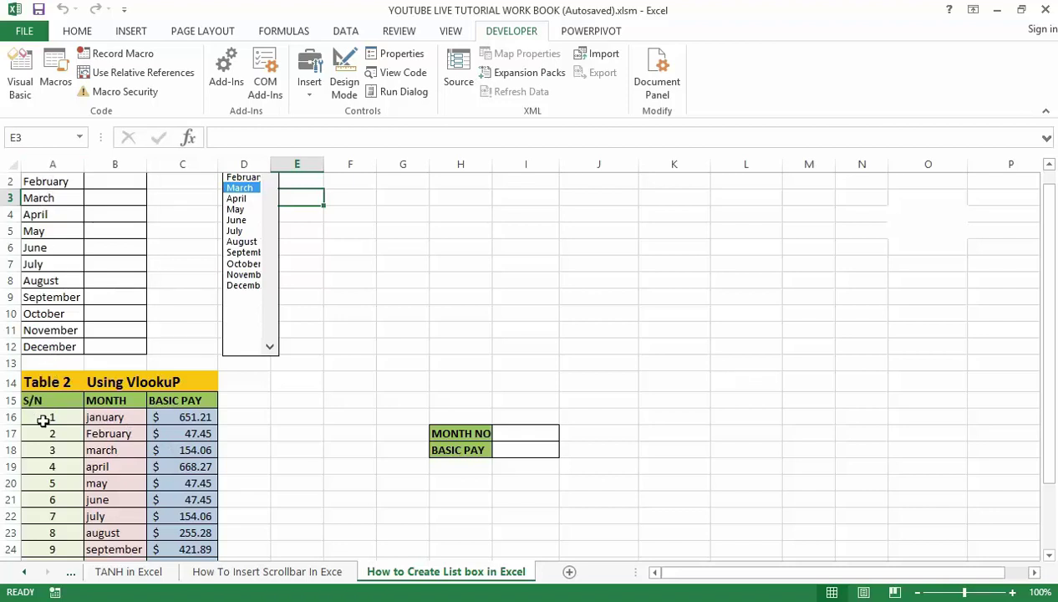
# Insert a second form-control list box in column E alongside rows 15 to 27 of Table 2 and widen it to fill most of the column
pyautogui.moveTo(1046, 321); pyautogui.dragTo(1047, 418)
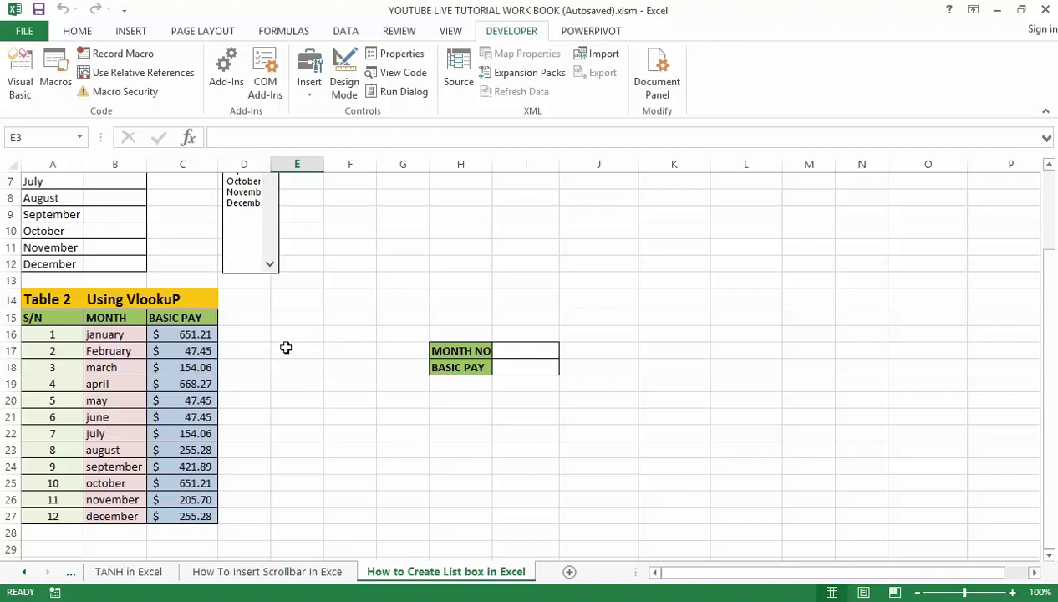
pyautogui.click(456, 33)
pyautogui.click(500, 30)
pyautogui.click(311, 67)
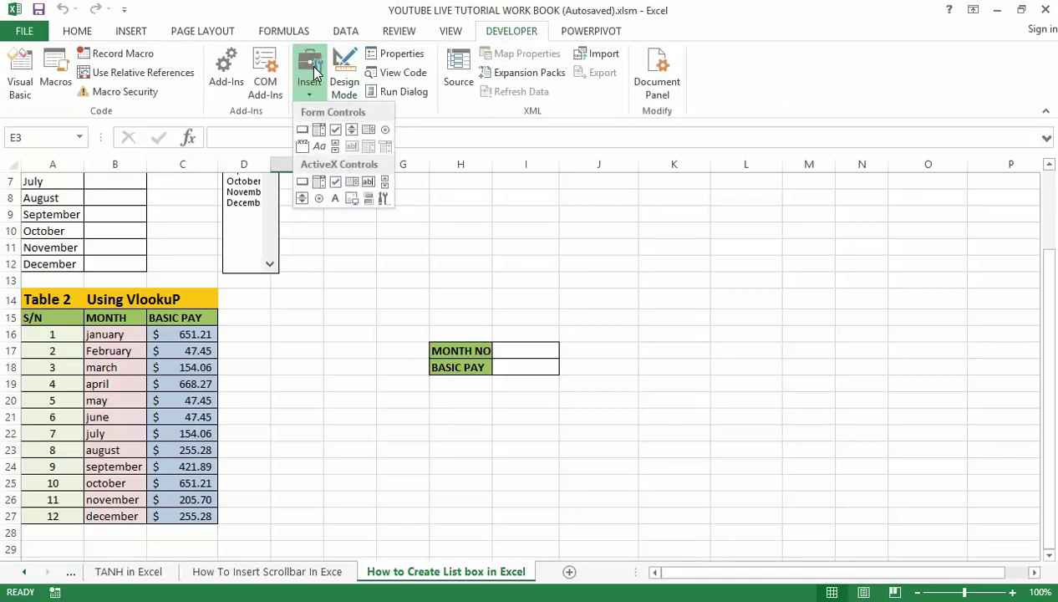
pyautogui.click(368, 130)
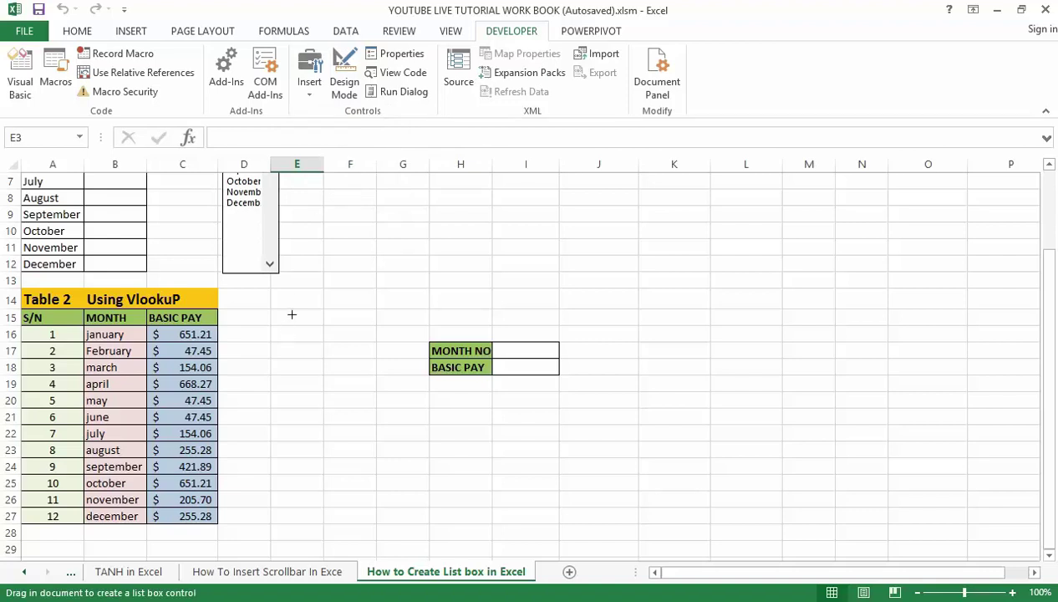
pyautogui.moveTo(292, 314)
pyautogui.mouseDown()
pyautogui.moveTo(287, 436)
pyautogui.moveTo(305, 440)
pyautogui.moveTo(306, 520)
pyautogui.mouseUp()
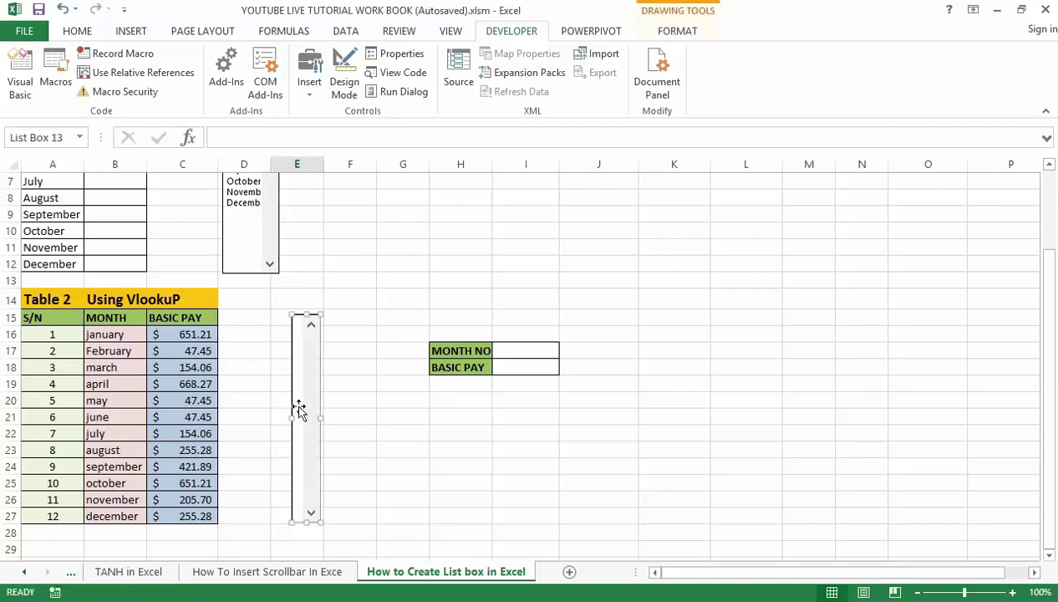
pyautogui.moveTo(310, 309); pyautogui.dragTo(303, 308)
pyautogui.moveTo(315, 415); pyautogui.dragTo(275, 416)
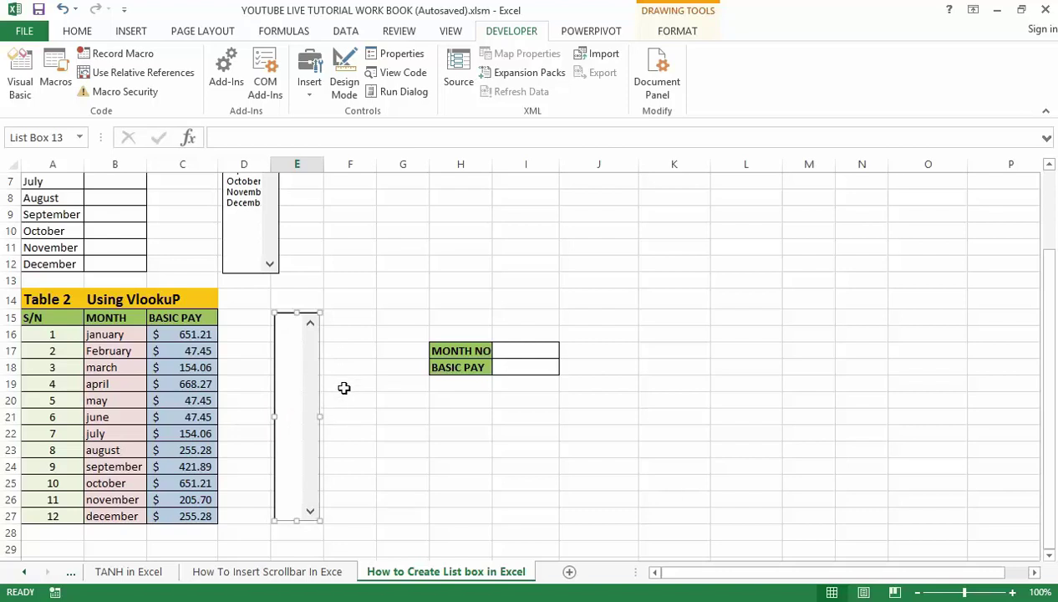
# Set the Table 2 list box's input range to $B$16:$C$27 and its cell link to $I$17
pyautogui.rightClick(290, 383)
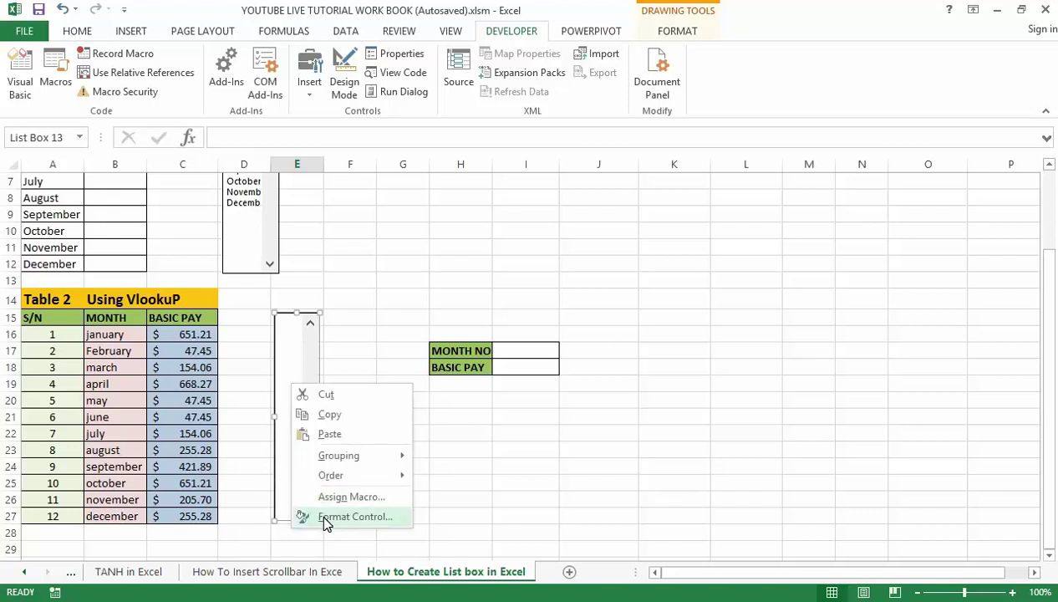
pyautogui.click(351, 517)
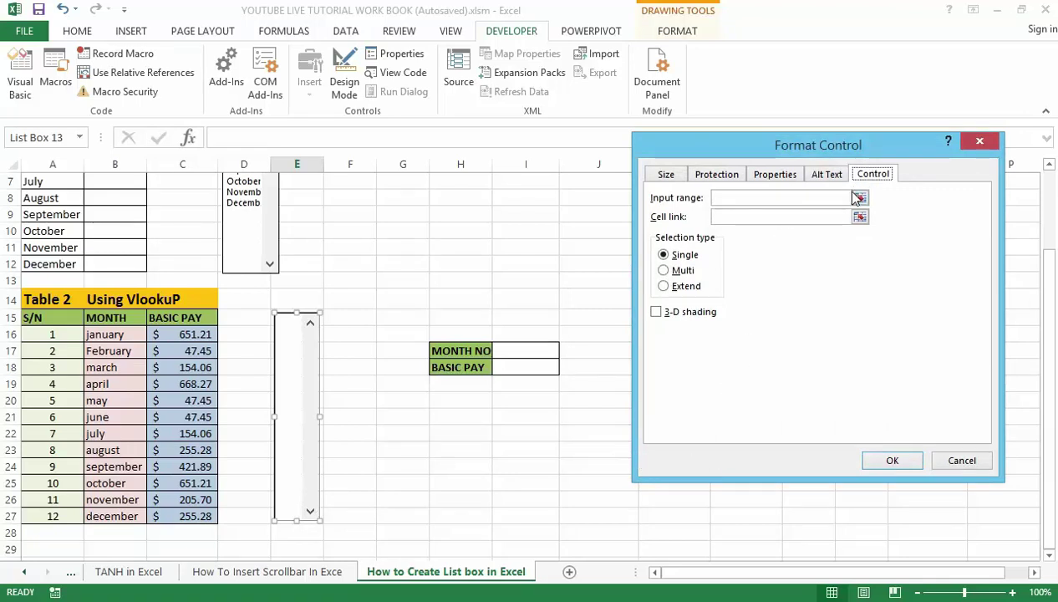
pyautogui.click(742, 197)
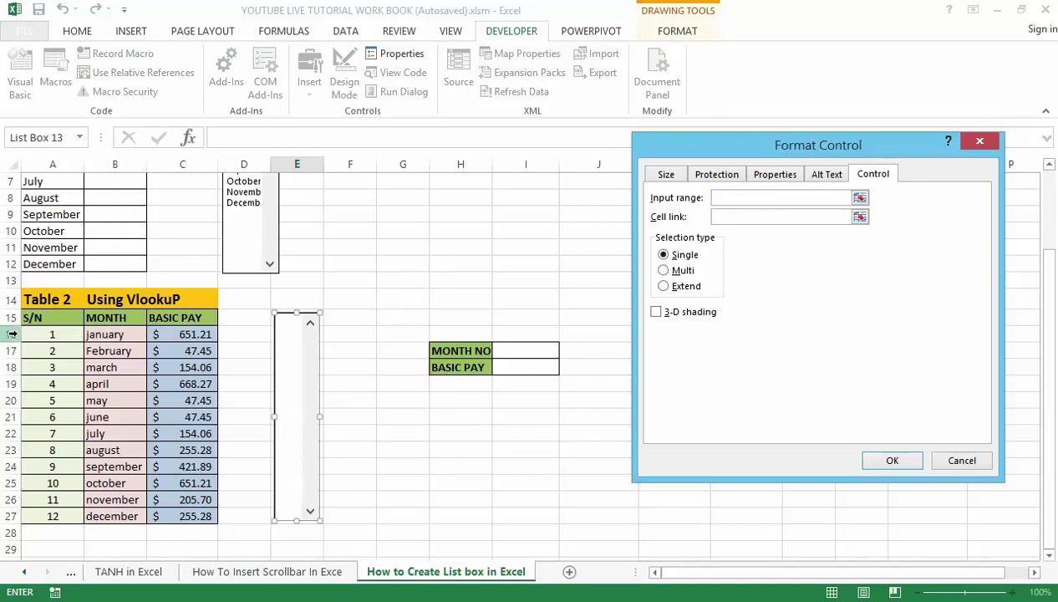
pyautogui.moveTo(97, 334); pyautogui.dragTo(187, 517)
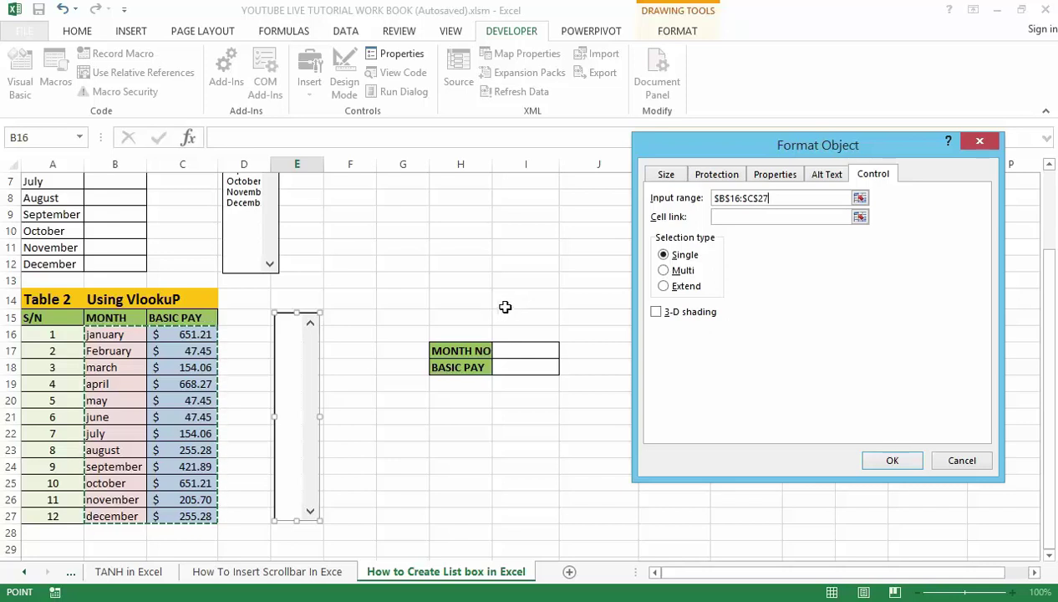
pyautogui.click(744, 217)
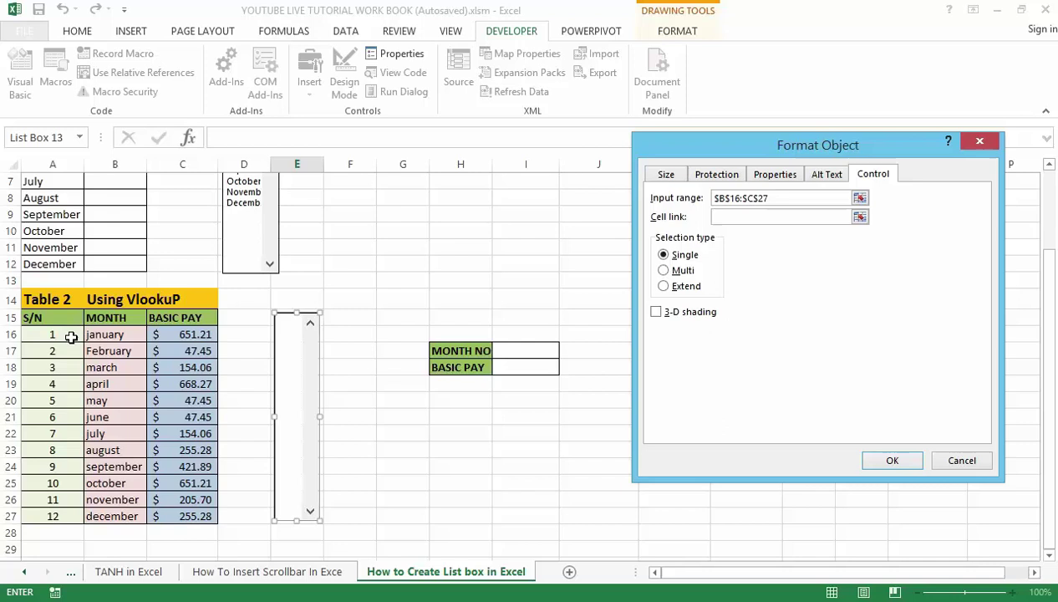
pyautogui.click(519, 350)
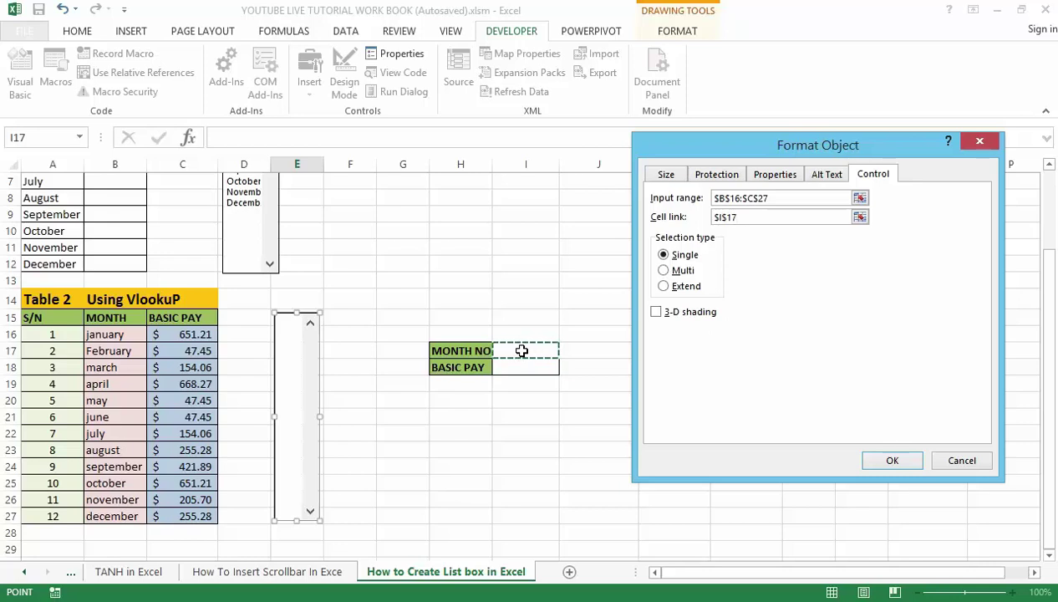
pyautogui.click(869, 457)
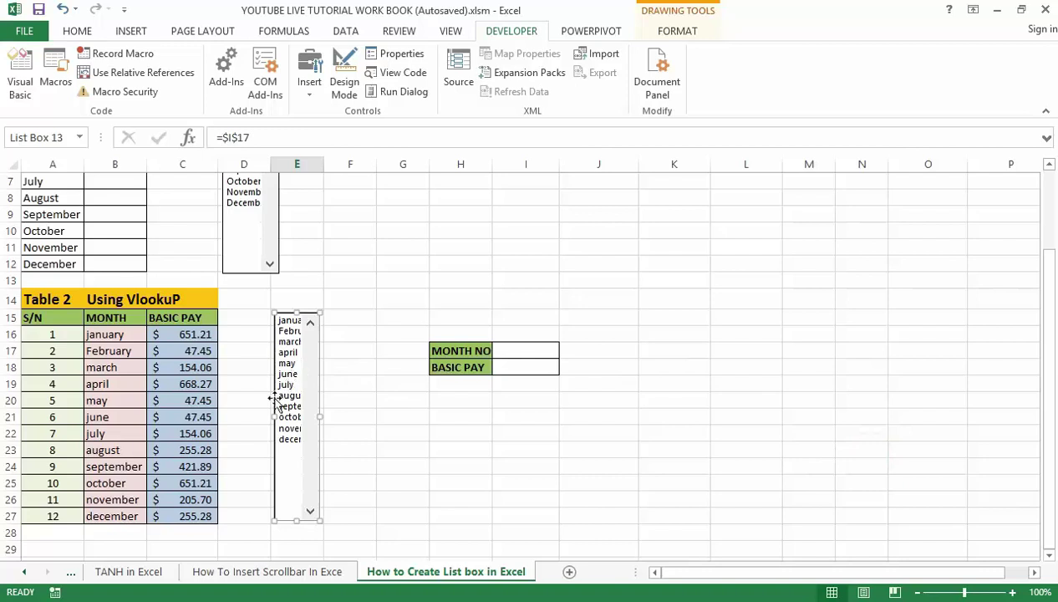
# Widen the Table 2 list box slightly into column D and test it by selecting January, February, March and June
pyautogui.moveTo(274, 416); pyautogui.dragTo(262, 415)
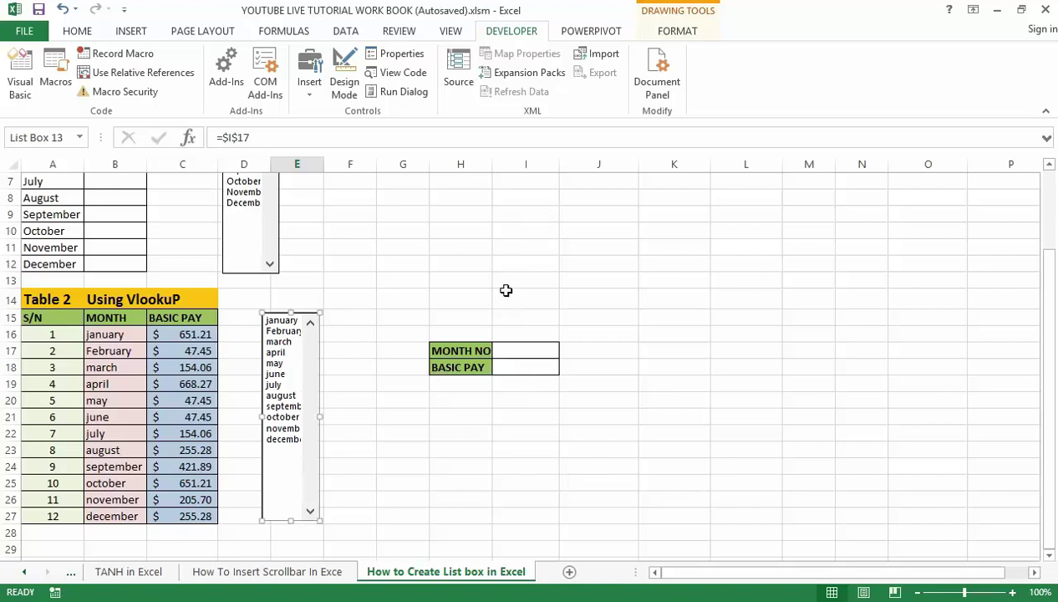
pyautogui.click(515, 366)
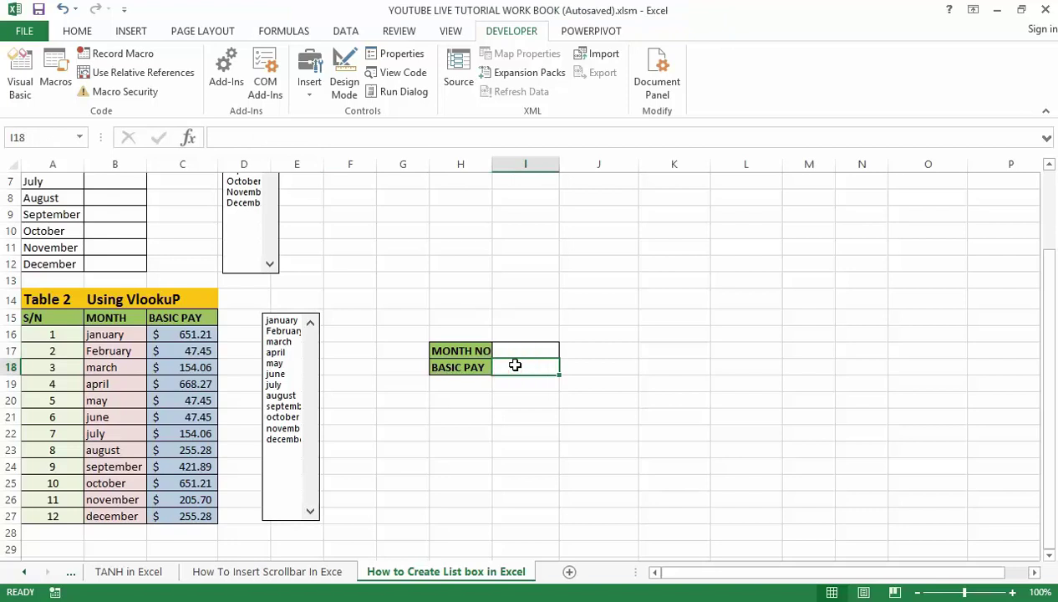
pyautogui.click(275, 321)
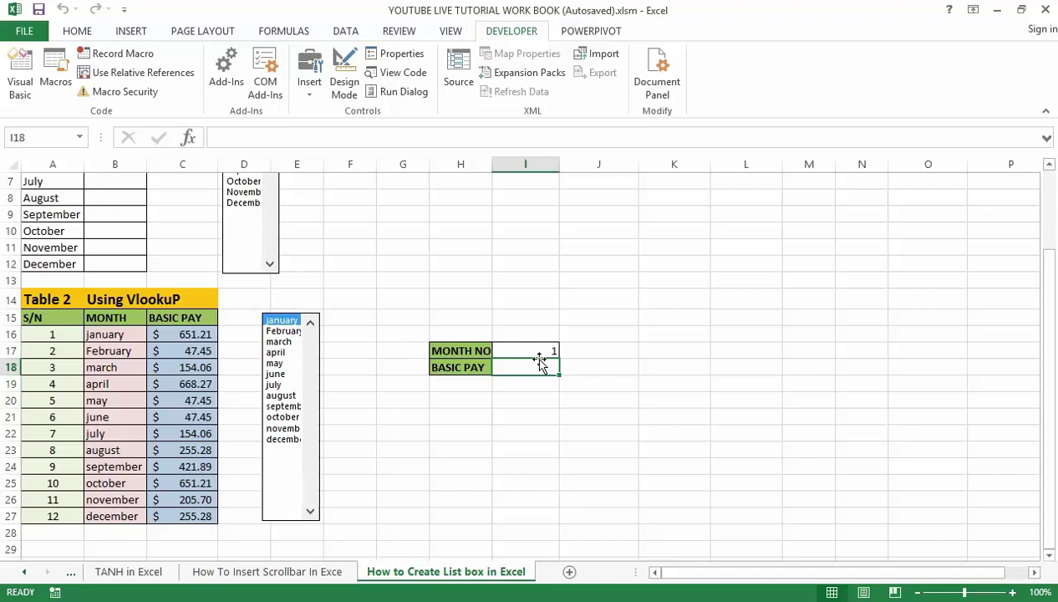
pyautogui.click(281, 331)
pyautogui.click(278, 342)
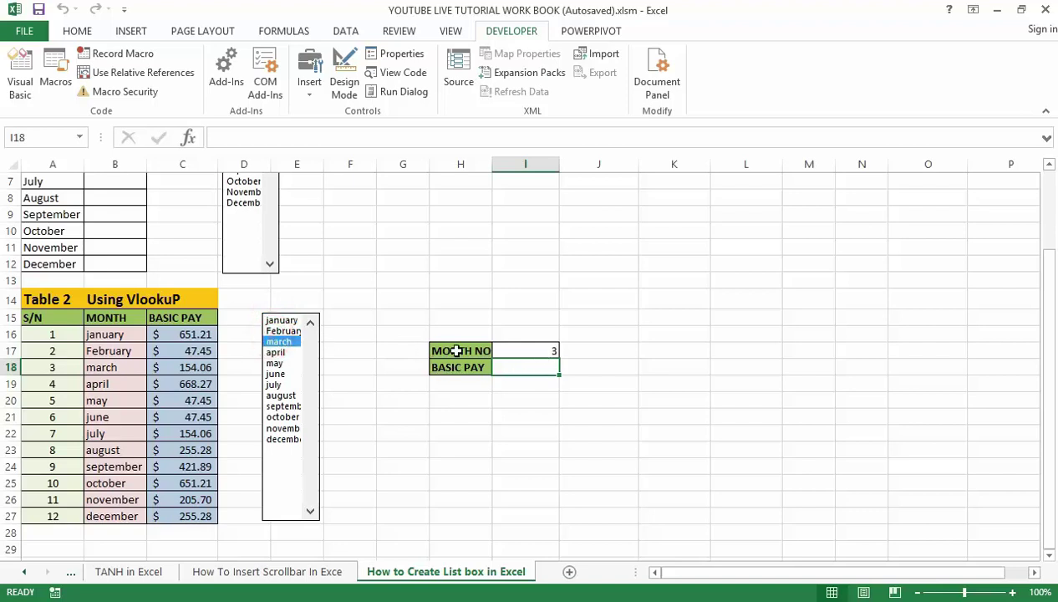
pyautogui.click(276, 374)
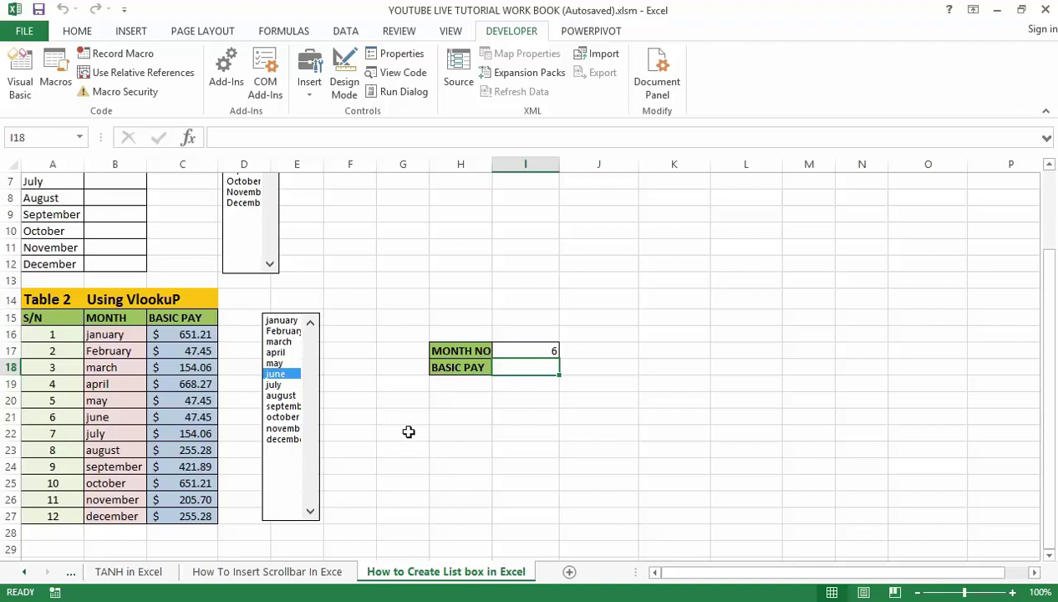
# Start a VLOOKUP function in the BASIC PAY cell I18 with I17 as the lookup value
pyautogui.click(510, 368)
pyautogui.click(510, 365)
pyautogui.click(284, 33)
pyautogui.click(284, 35)
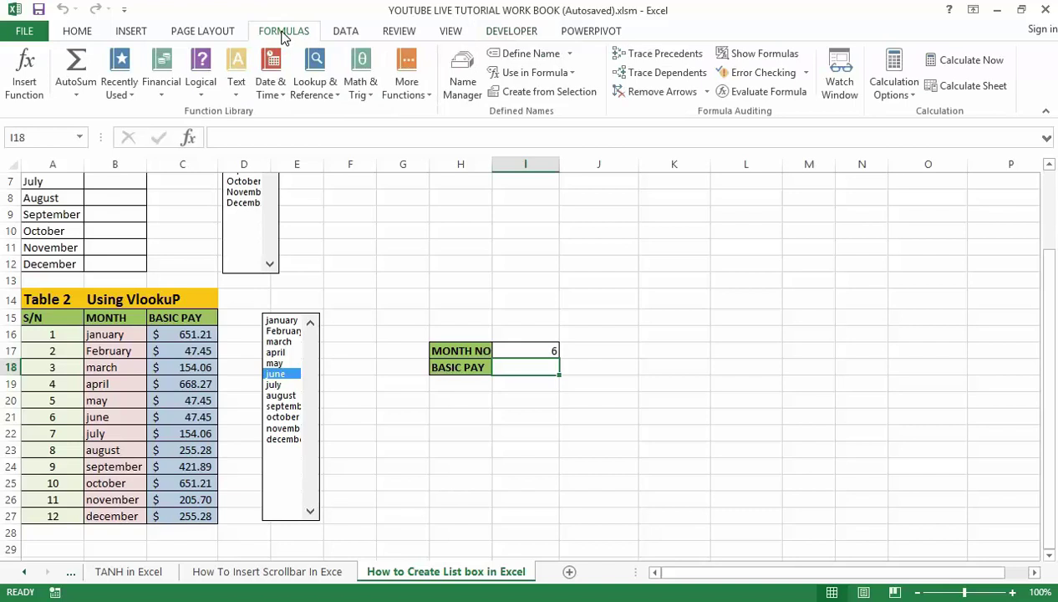
pyautogui.click(315, 85)
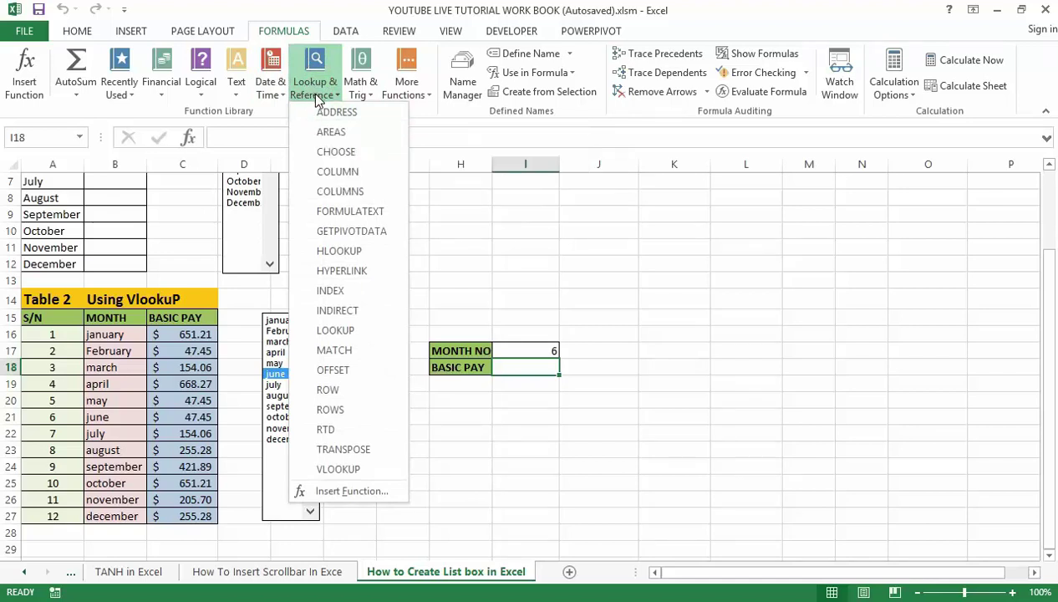
pyautogui.click(351, 470)
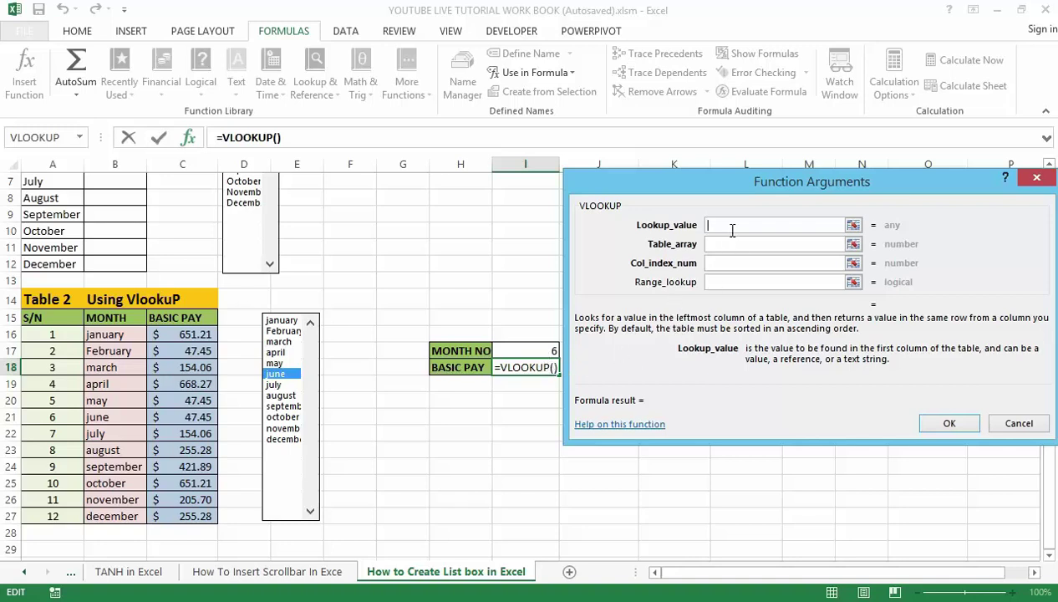
pyautogui.click(526, 350)
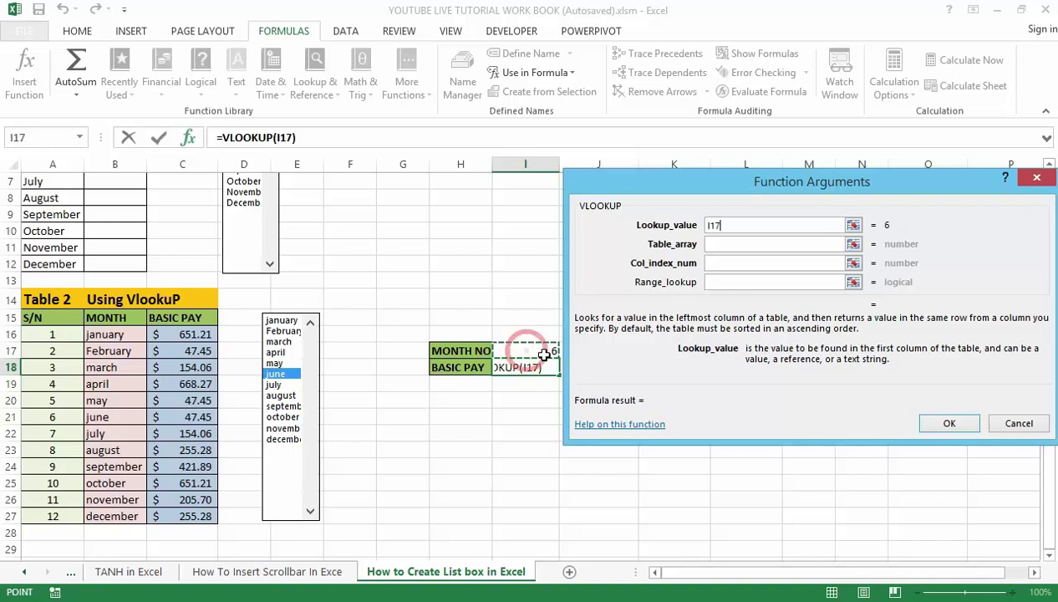
# Set the VLOOKUP's table array to A16:C27 and its column index number to 3
pyautogui.click(722, 245)
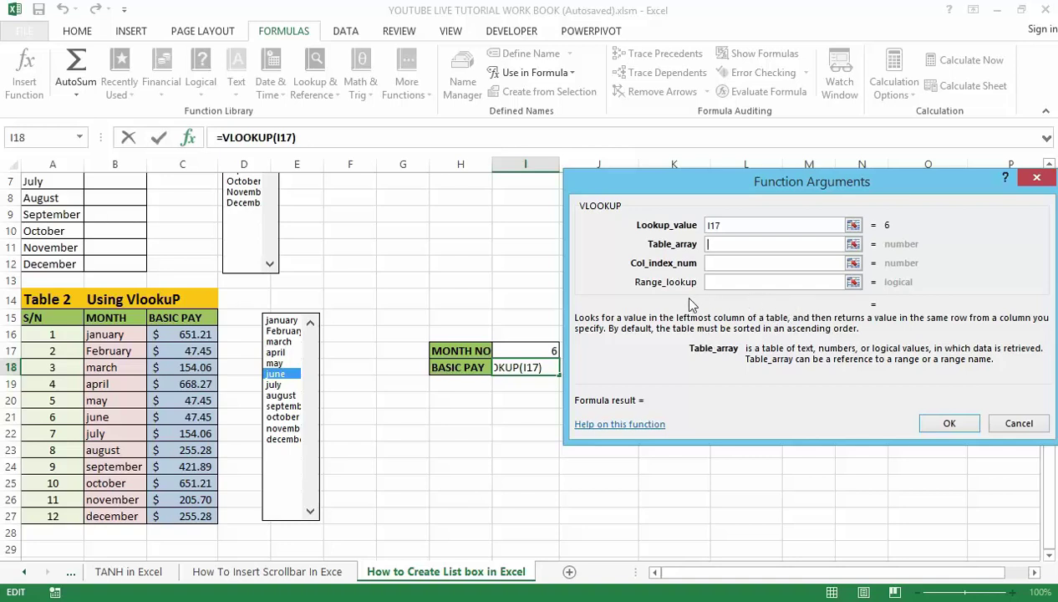
pyautogui.click(48, 334)
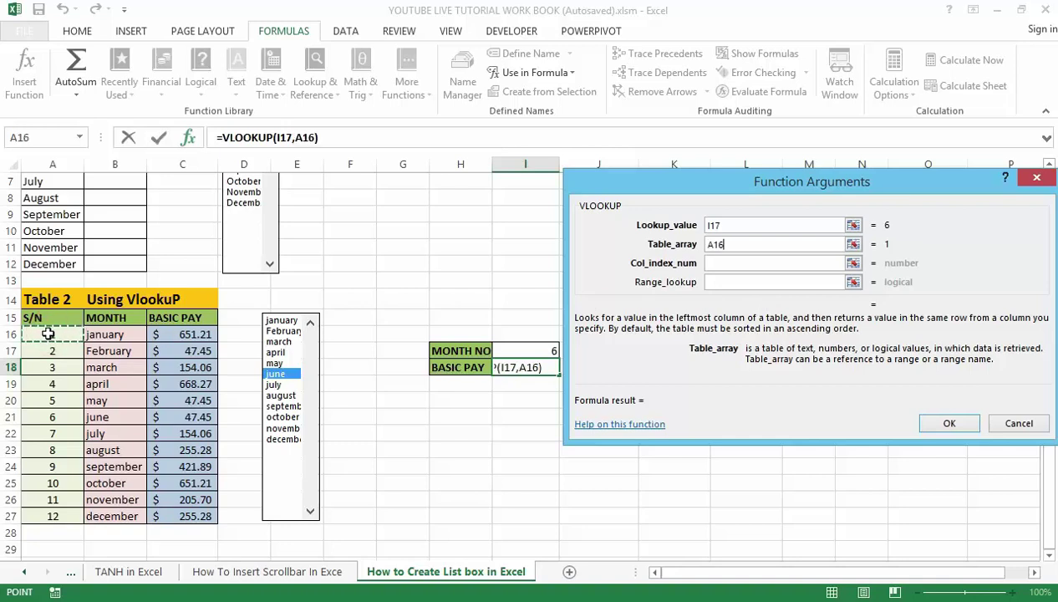
pyautogui.hotkey('ctrl', 'shift', 'Down')
pyautogui.hotkey('ctrl', 'shift', 'Right')
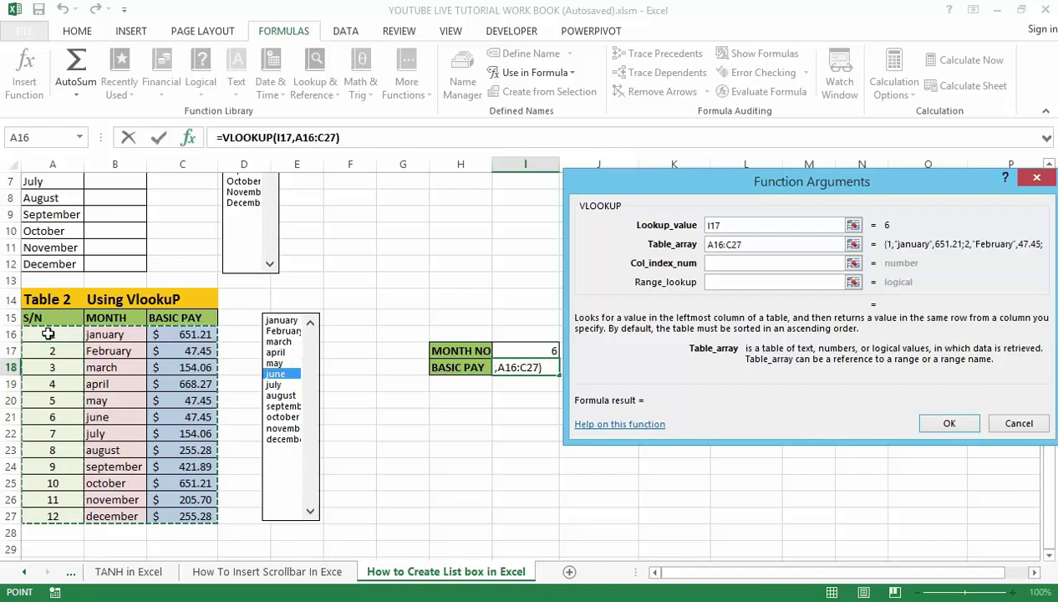
pyautogui.click(718, 264)
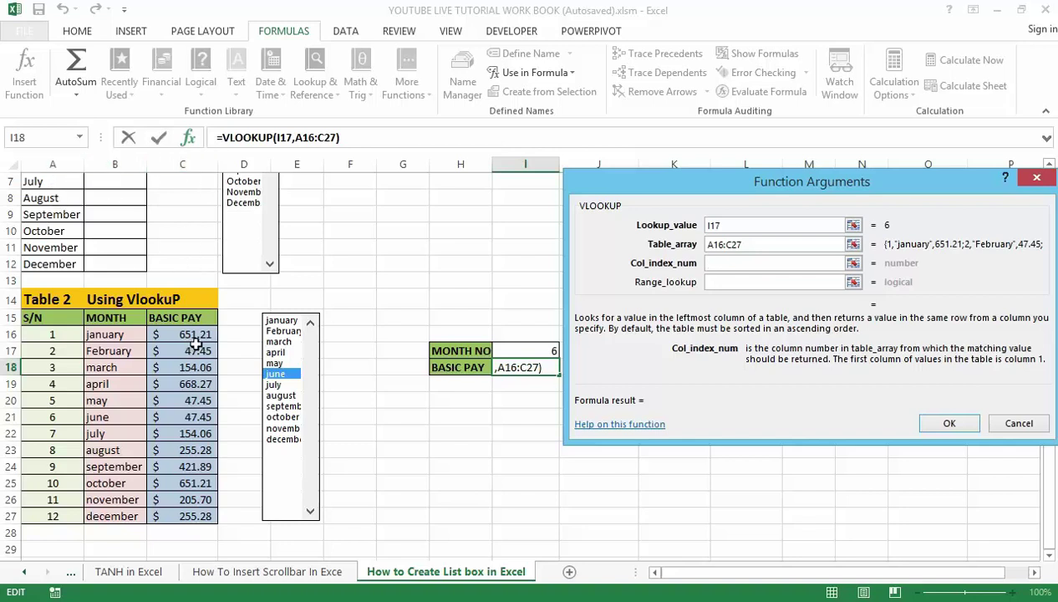
pyautogui.click(711, 262)
pyautogui.write('3')
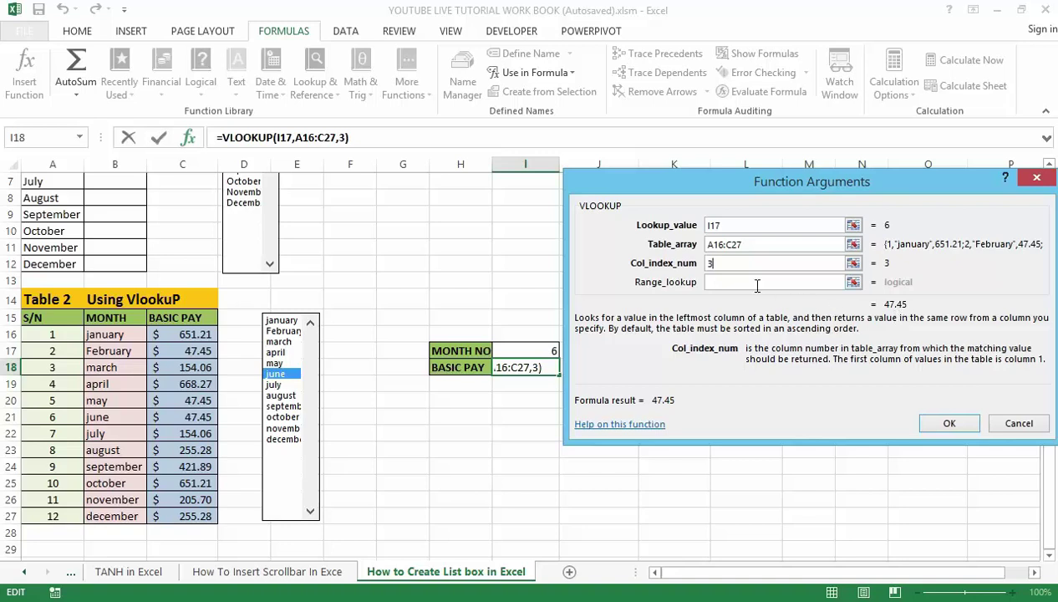
# Complete the VLOOKUP with range lookup set to false and test it by selecting August and October in the Table 2 list box
pyautogui.click(756, 282)
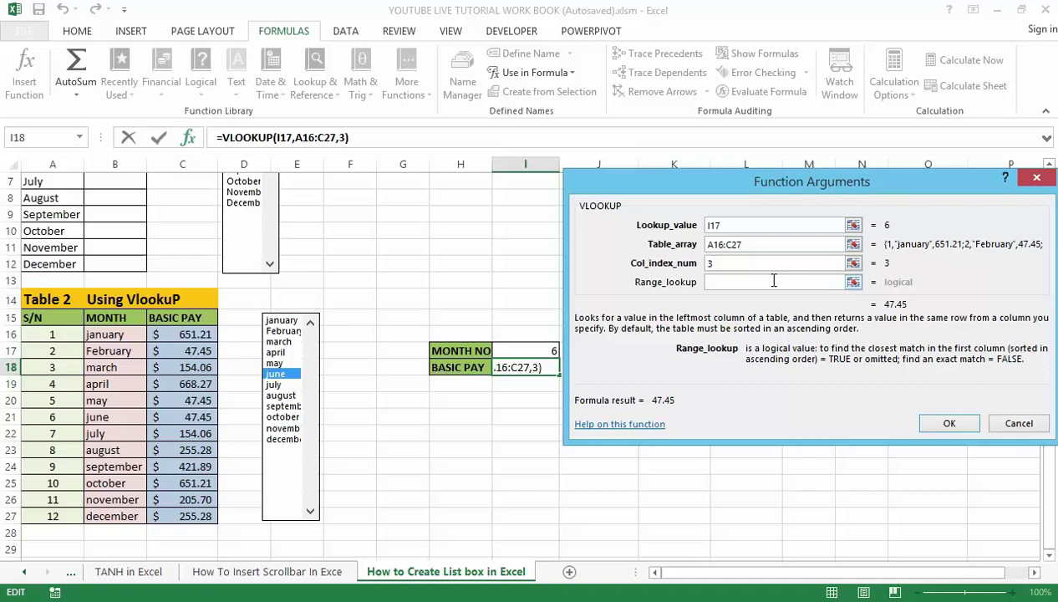
pyautogui.click(773, 281)
pyautogui.write('fa')
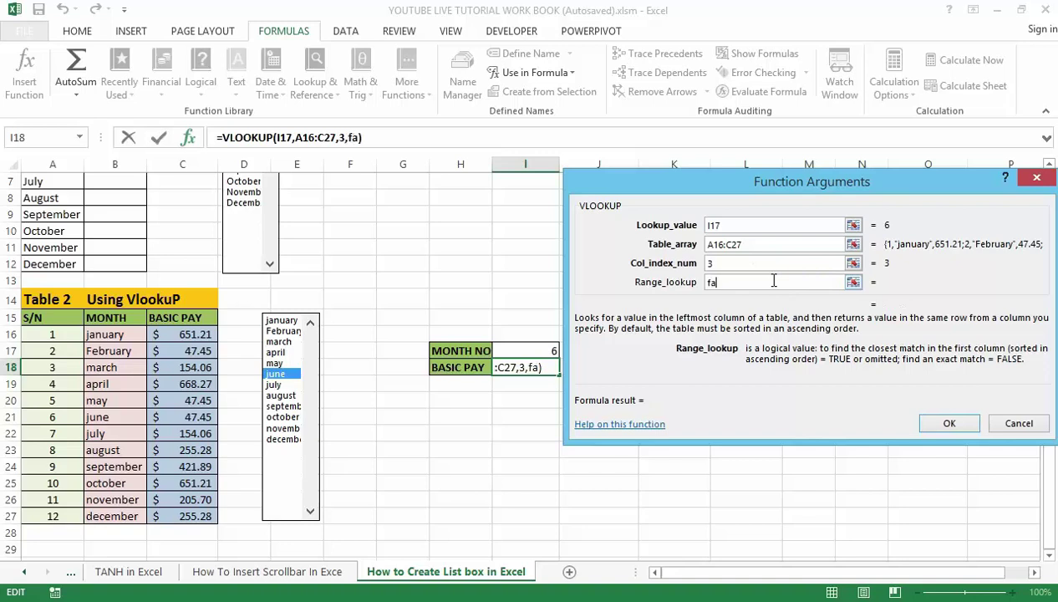
pyautogui.write('lse')
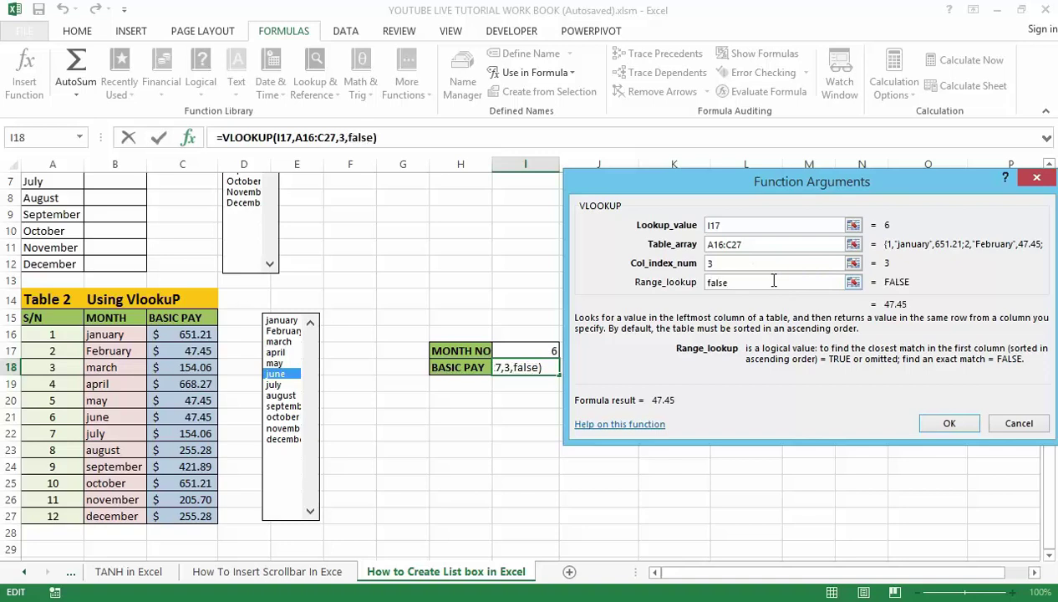
pyautogui.click(949, 423)
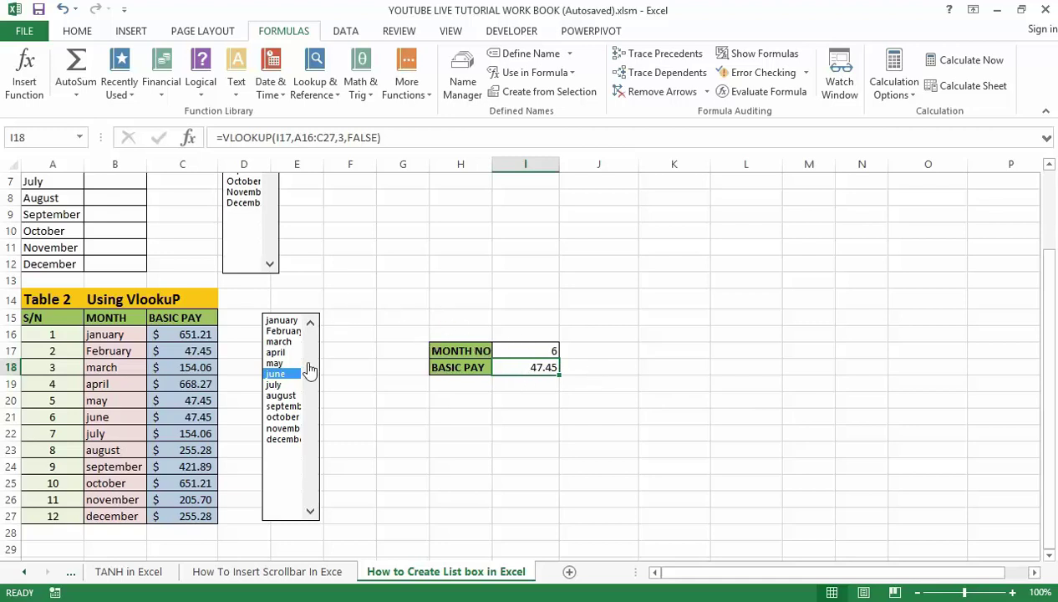
pyautogui.click(288, 397)
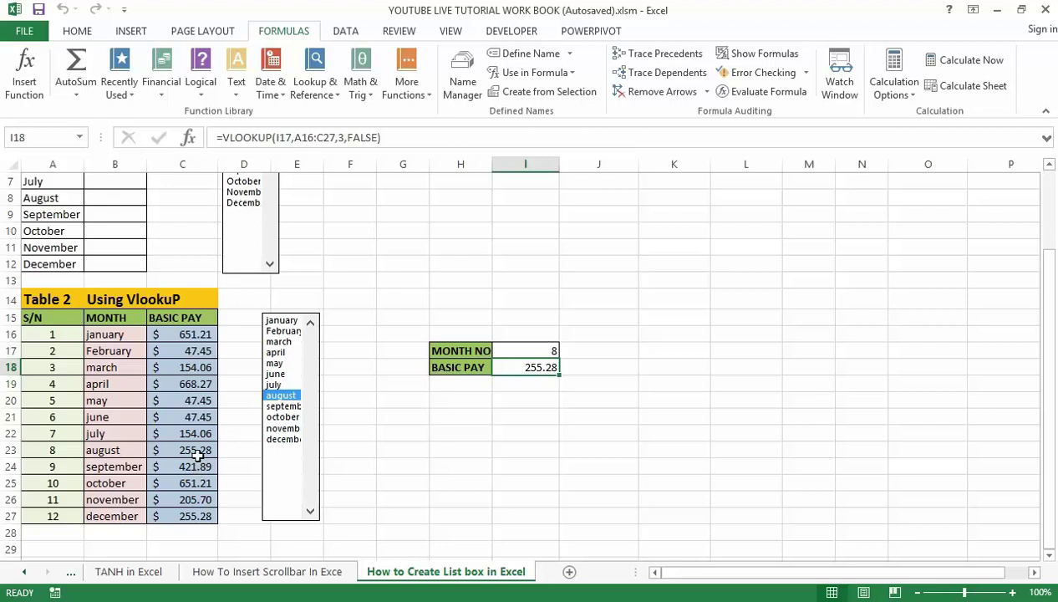
pyautogui.click(283, 416)
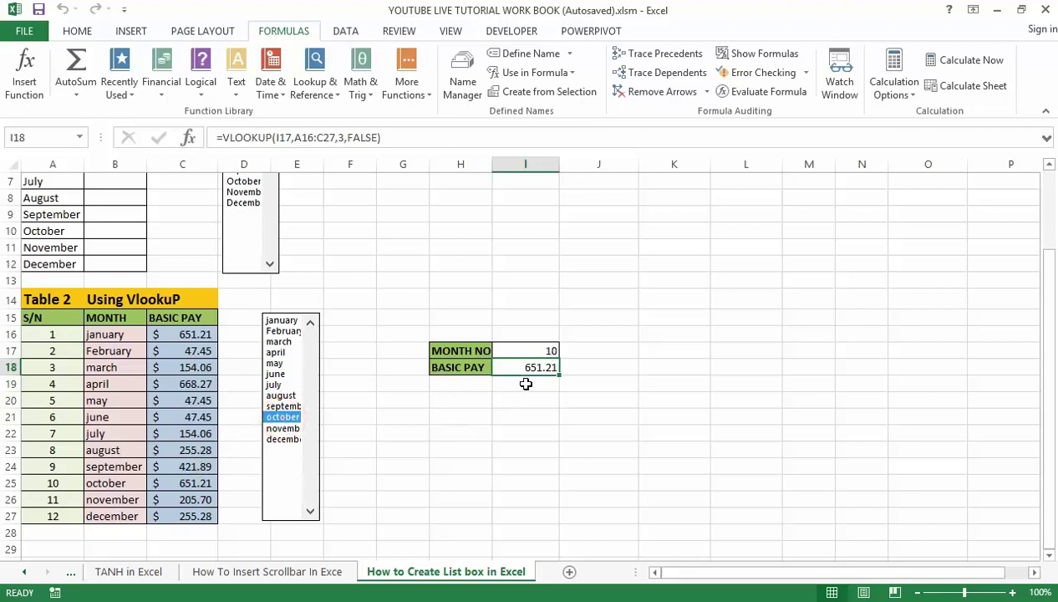